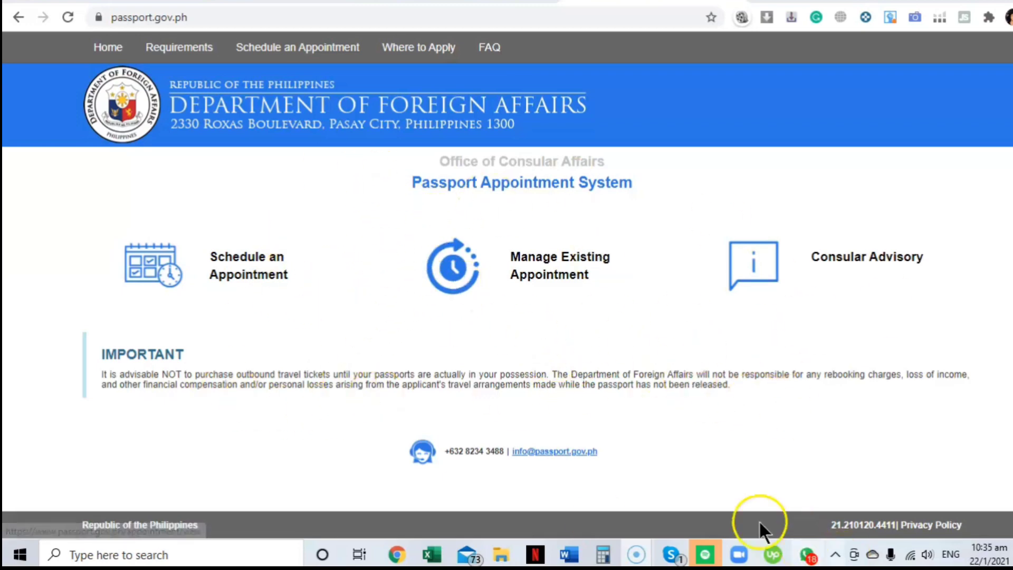
Step: Begin scheduling a new passport appointment and agree to the terms and privacy consent
{"action": "left_click", "coordinate": [238, 268]}
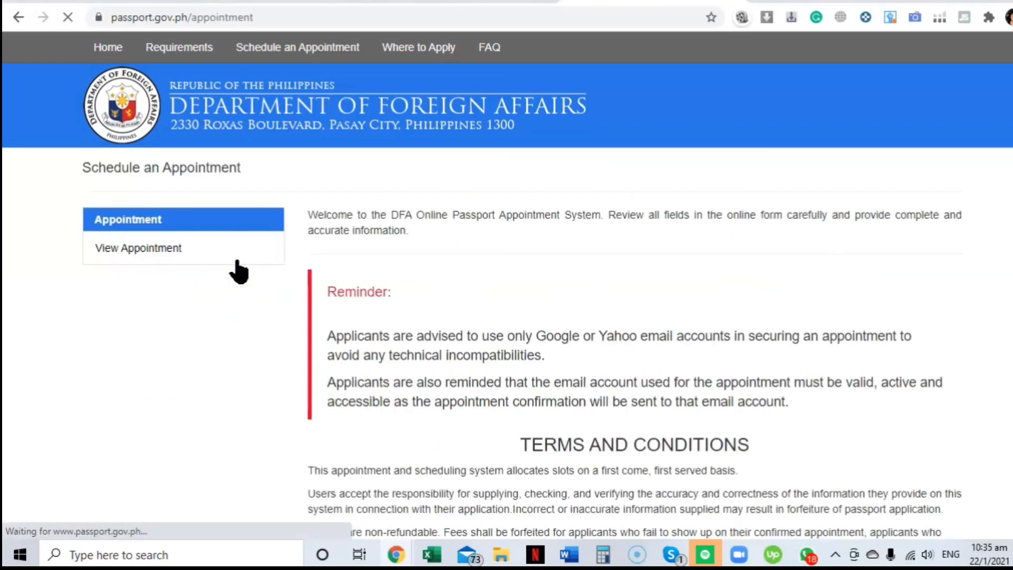
{"action": "scroll", "coordinate": [613, 323], "scroll_direction": "down", "scroll_amount": 5}
{"action": "left_click", "coordinate": [319, 298]}
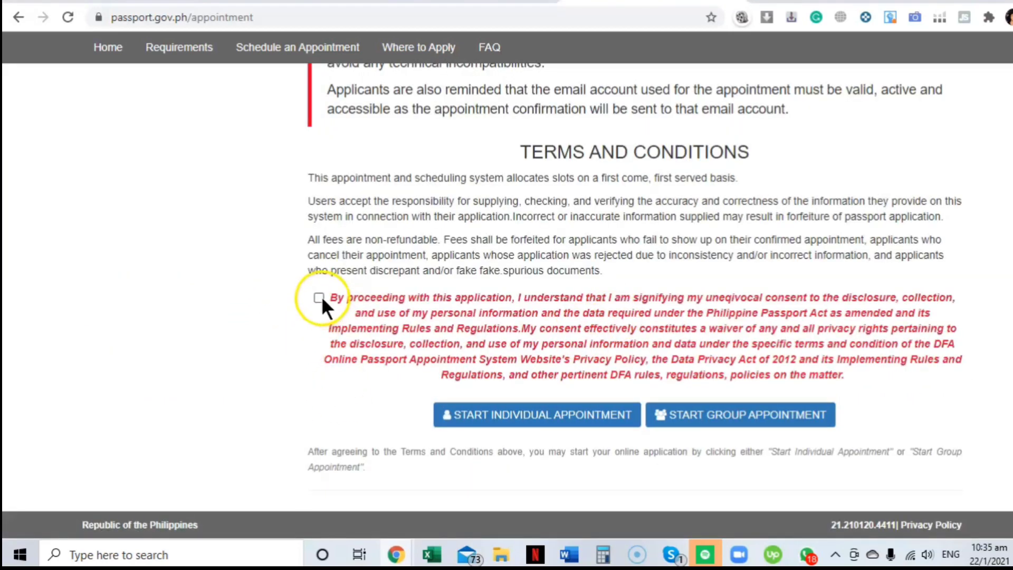
{"action": "left_click_drag", "start_coordinate": [534, 423], "coordinate": [400, 313]}
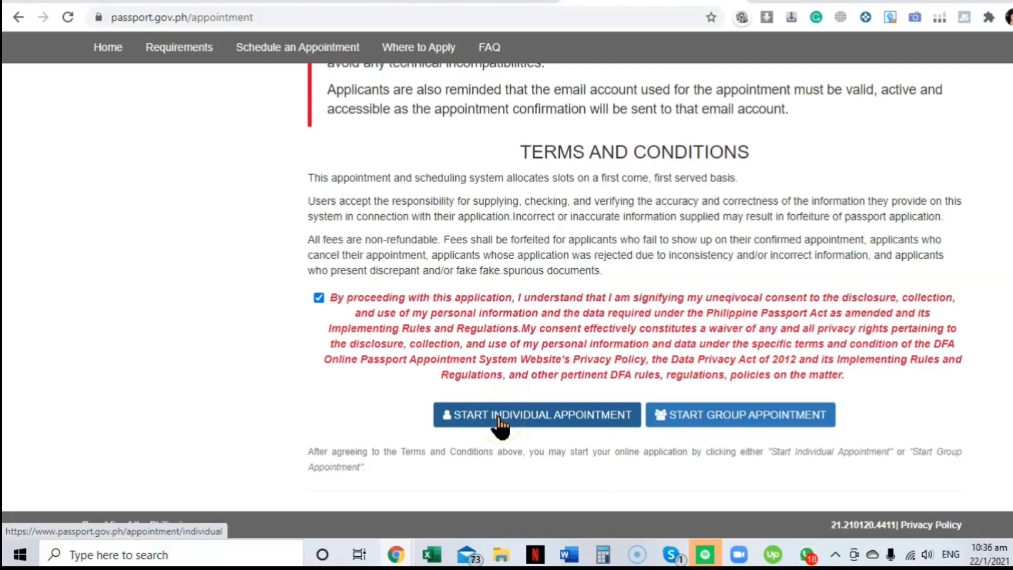
Step: Start an individual appointment at the ANTIPOLO (SM CHERRY, ANTIPOLO CITY, RIZAL) site and continue
{"action": "left_click", "coordinate": [502, 417]}
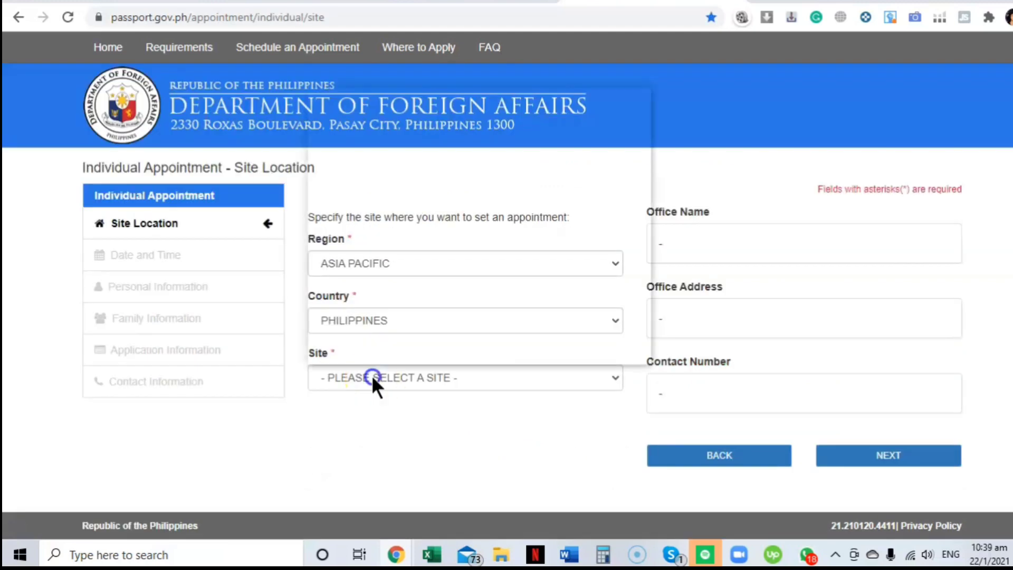
{"action": "left_click", "coordinate": [376, 377]}
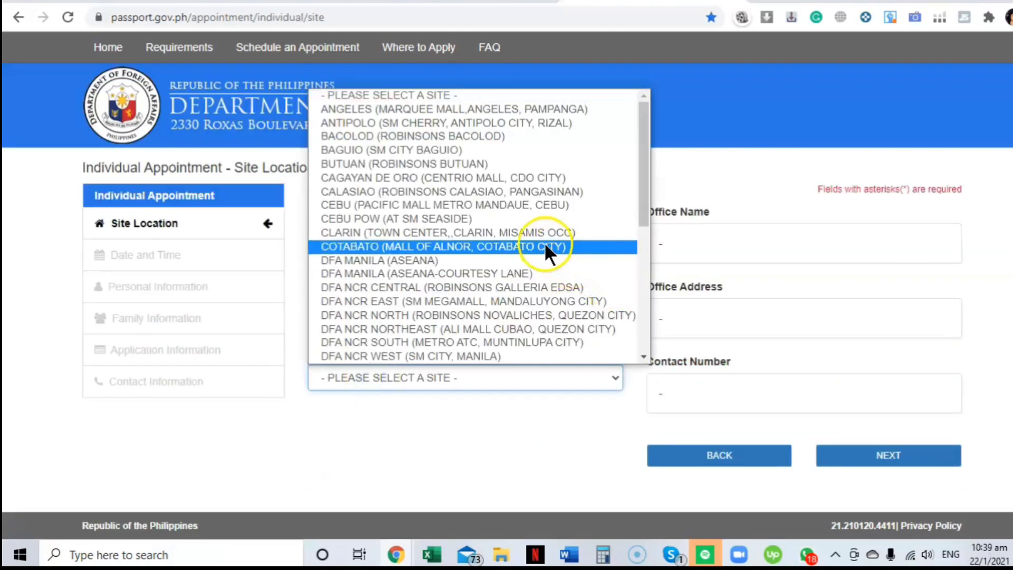
{"action": "left_click", "coordinate": [497, 123]}
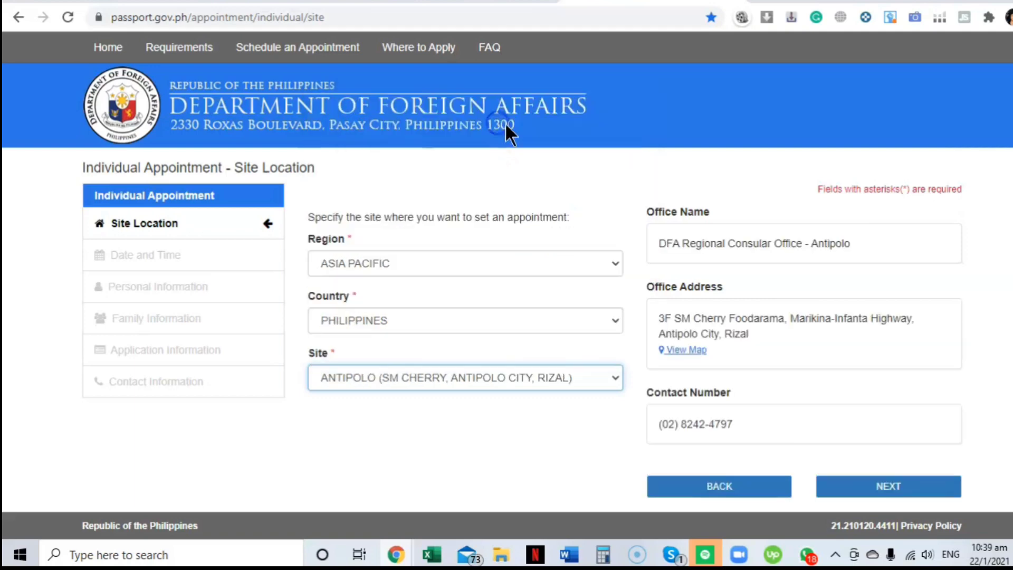
{"action": "left_click", "coordinate": [840, 491]}
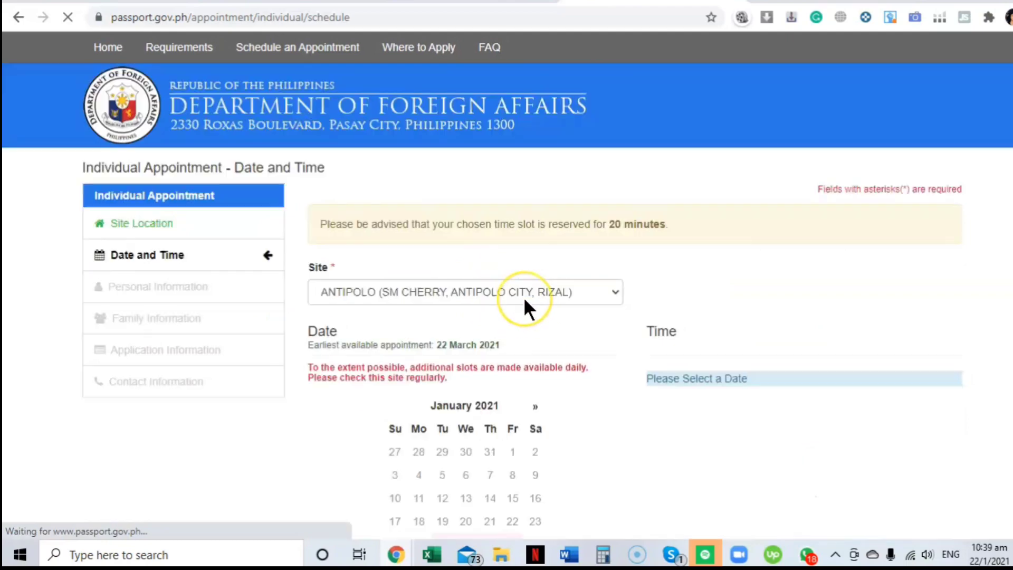
Step: Move the appointment calendar to March 2021 and pick 22 March as the date
{"action": "scroll", "coordinate": [523, 306], "scroll_direction": "down", "scroll_amount": 3}
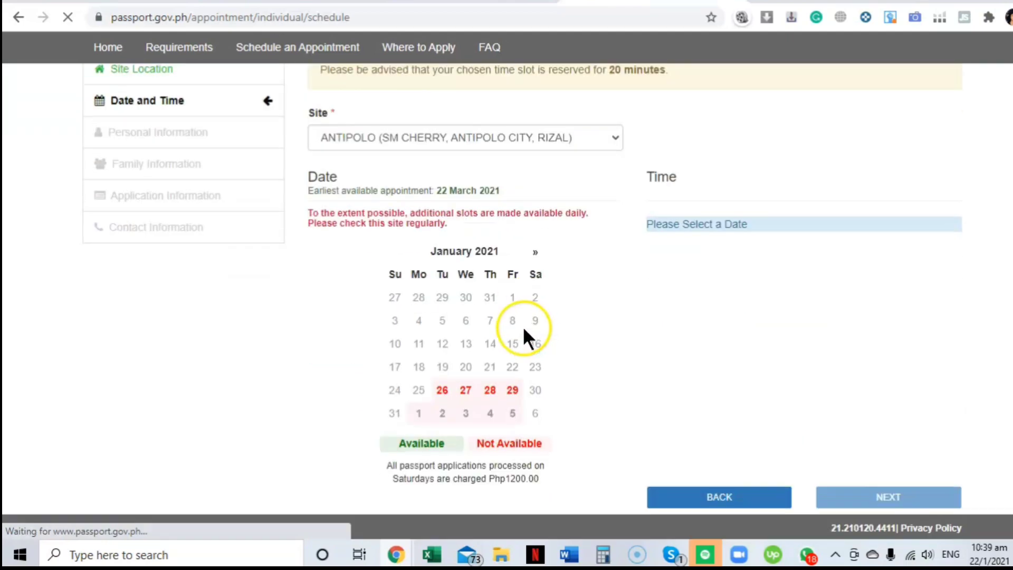
{"action": "left_click", "coordinate": [536, 253]}
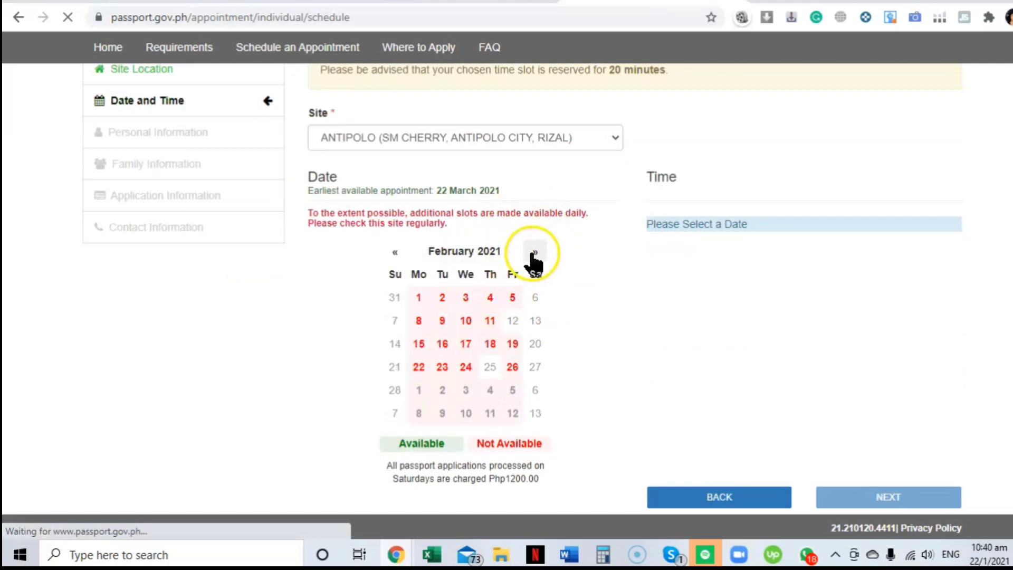
{"action": "left_click", "coordinate": [534, 253]}
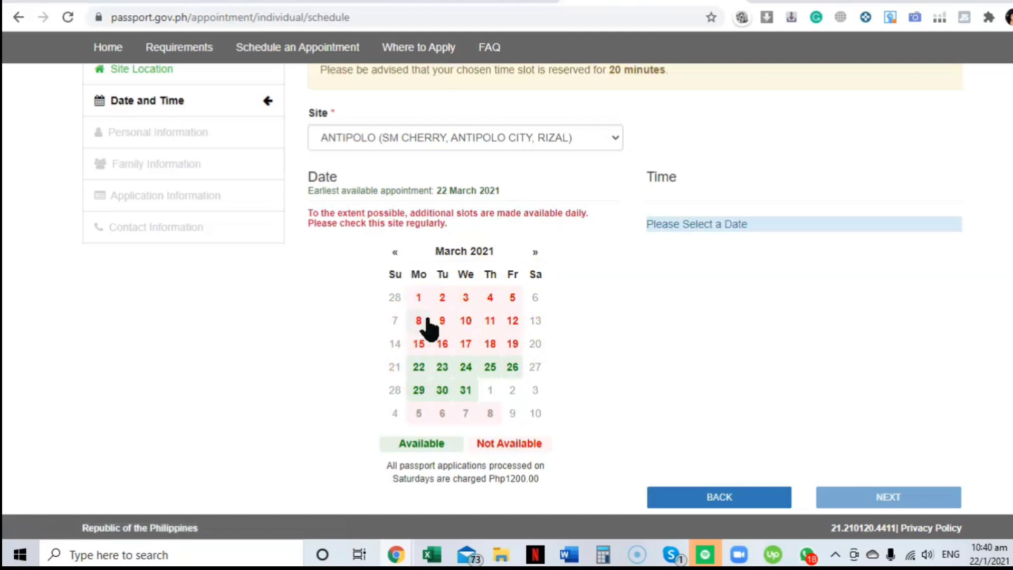
{"action": "left_click", "coordinate": [419, 370]}
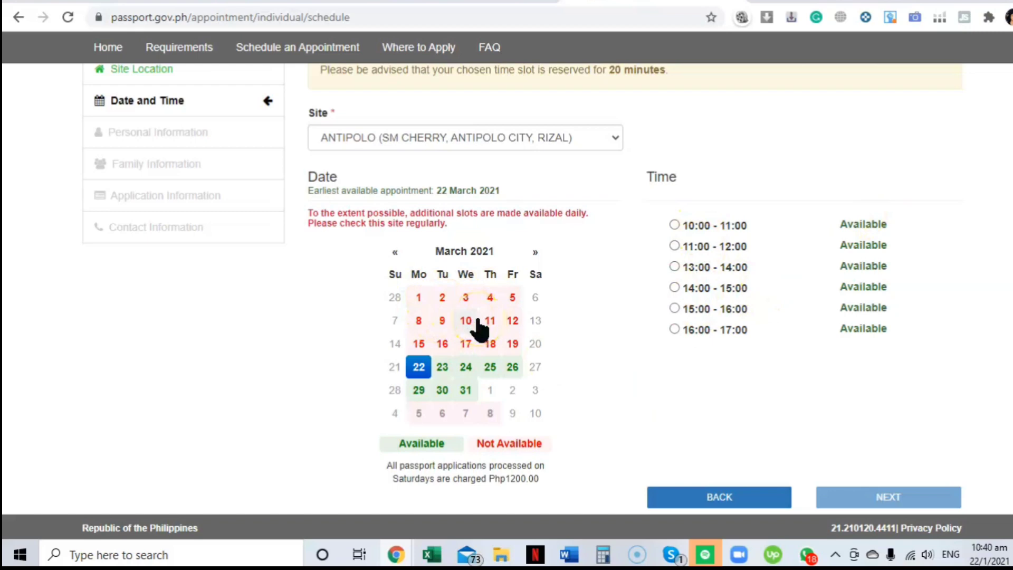
{"action": "left_click", "coordinate": [396, 254]}
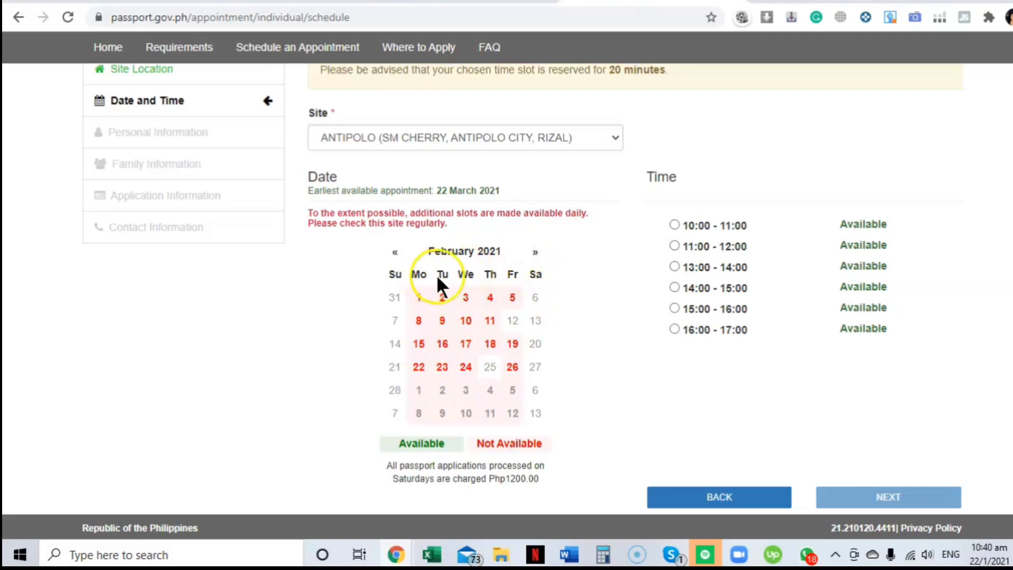
{"action": "left_click", "coordinate": [395, 252]}
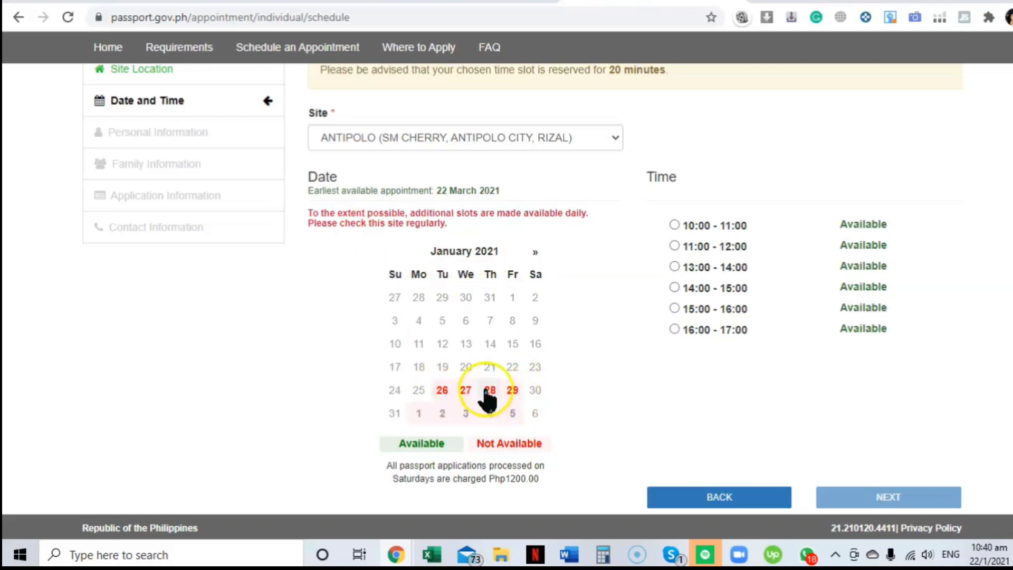
{"action": "left_click", "coordinate": [535, 253]}
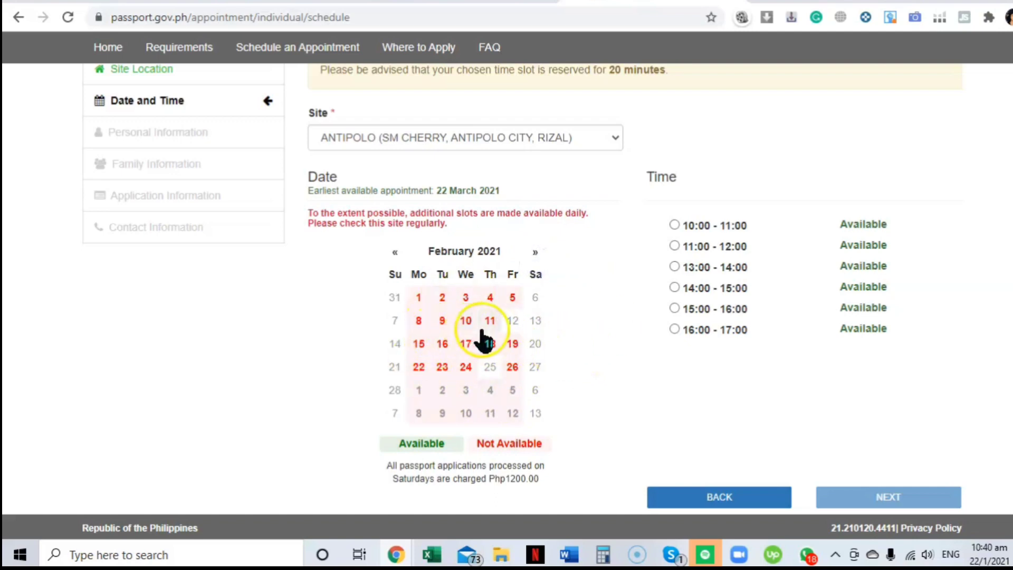
{"action": "left_click", "coordinate": [533, 258]}
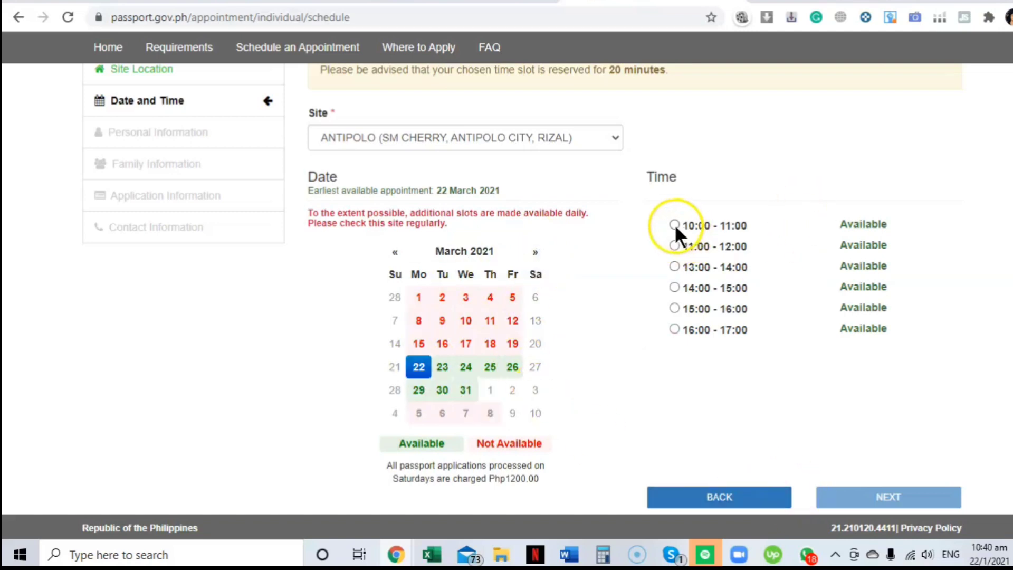
Step: Choose the 10:00–11:00 time slot, pass the not-a-robot check, and continue
{"action": "left_click", "coordinate": [674, 225]}
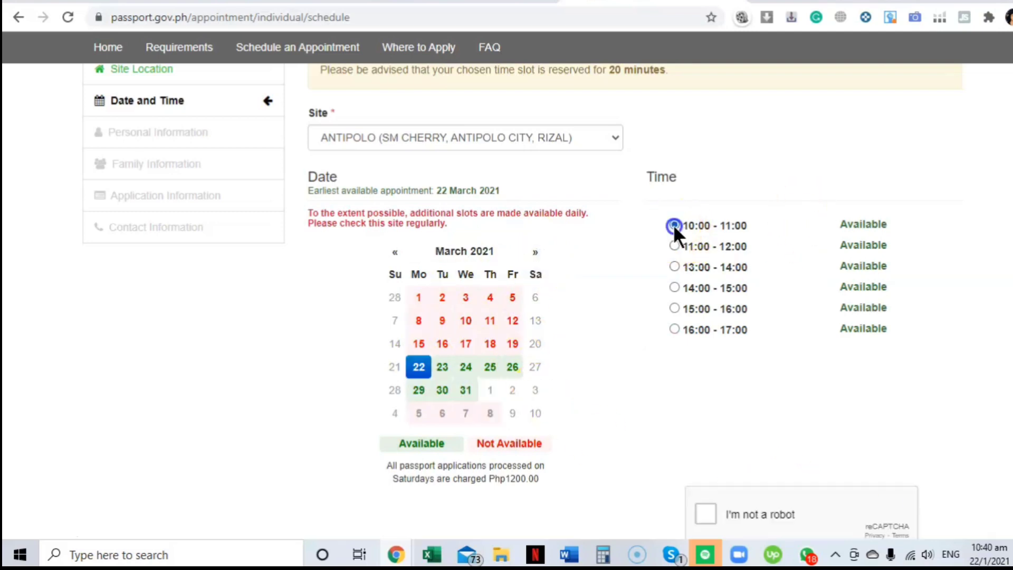
{"action": "left_click", "coordinate": [699, 508]}
{"action": "scroll", "coordinate": [739, 448], "scroll_direction": "down", "scroll_amount": 1}
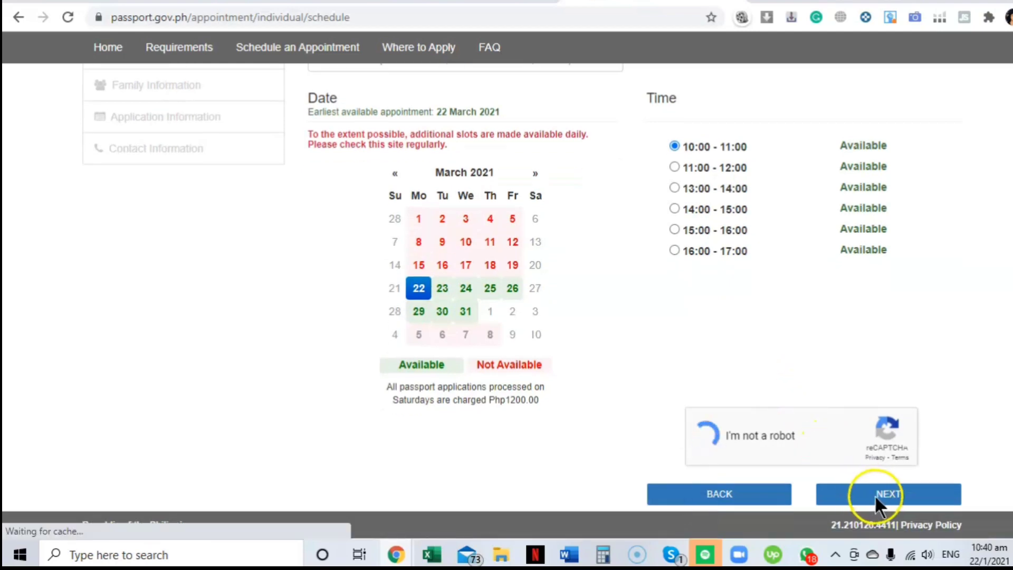
{"action": "left_click", "coordinate": [842, 494]}
Step: Enter the applicant's e-mail, its confirmation, and the remaining personal and family details
{"action": "scroll", "coordinate": [916, 415], "scroll_direction": "down", "scroll_amount": 3}
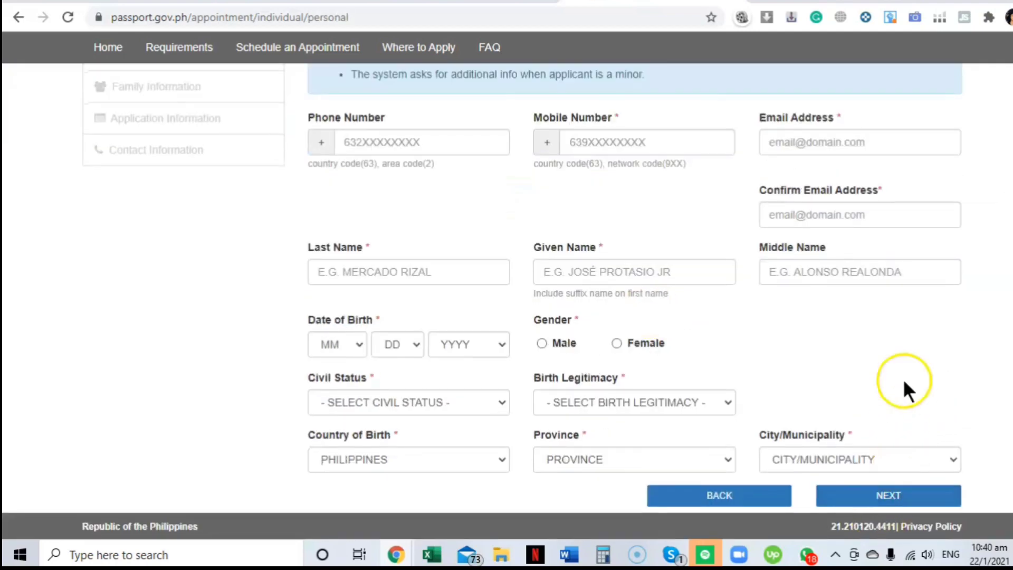
{"action": "scroll", "coordinate": [904, 391], "scroll_direction": "up", "scroll_amount": 3}
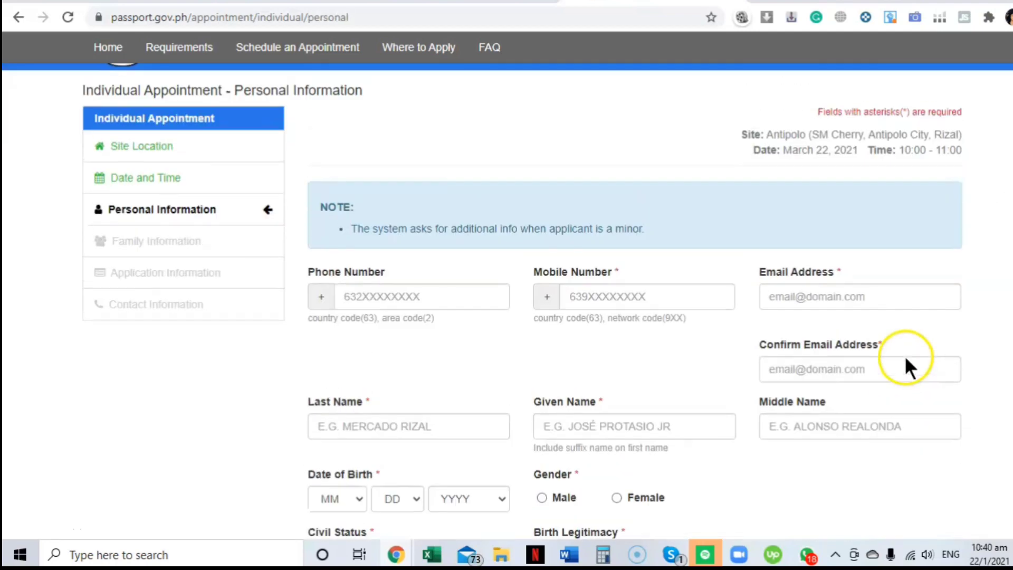
{"action": "left_click", "coordinate": [845, 301]}
{"action": "left_click", "coordinate": [842, 423]}
{"action": "left_click", "coordinate": [841, 371]}
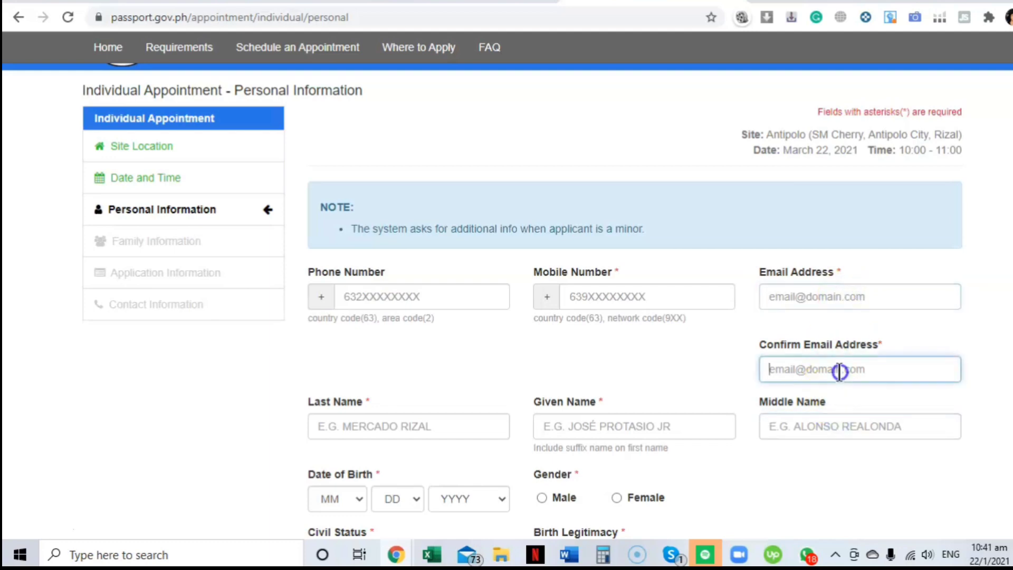
{"action": "left_click", "coordinate": [830, 296]}
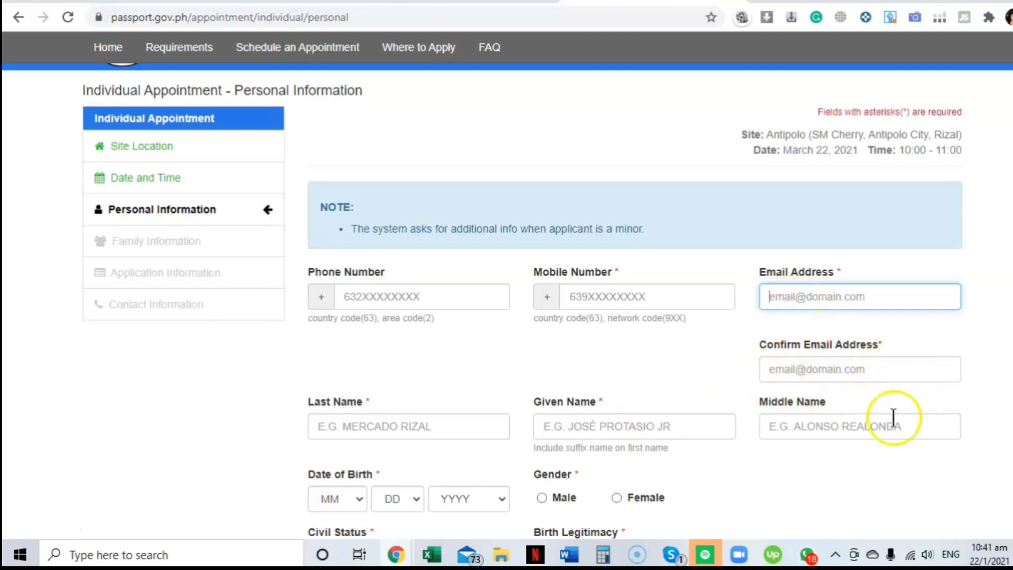
{"action": "scroll", "coordinate": [778, 369], "scroll_direction": "down", "scroll_amount": 3}
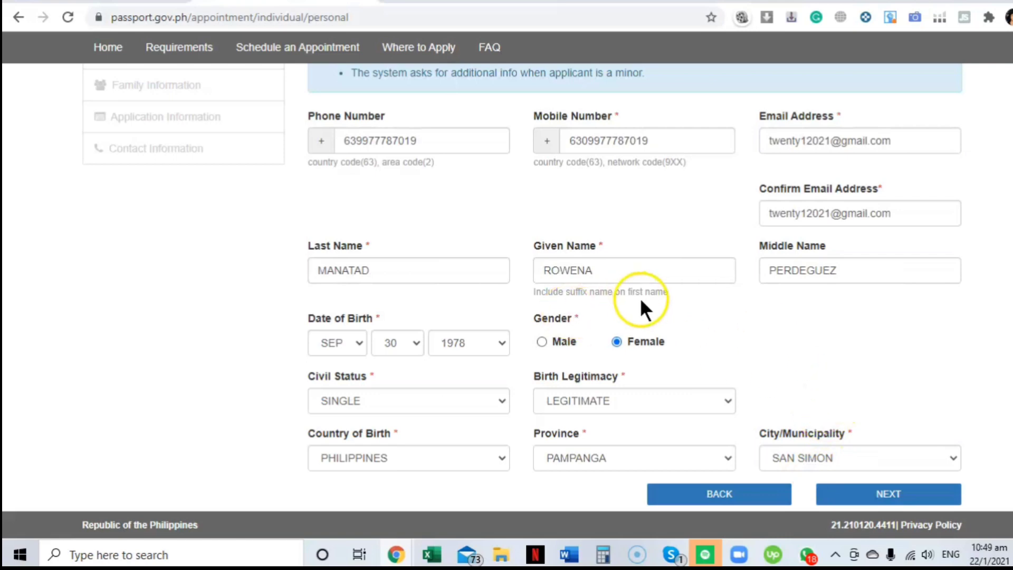
{"action": "scroll", "coordinate": [865, 401], "scroll_direction": "up", "scroll_amount": 3}
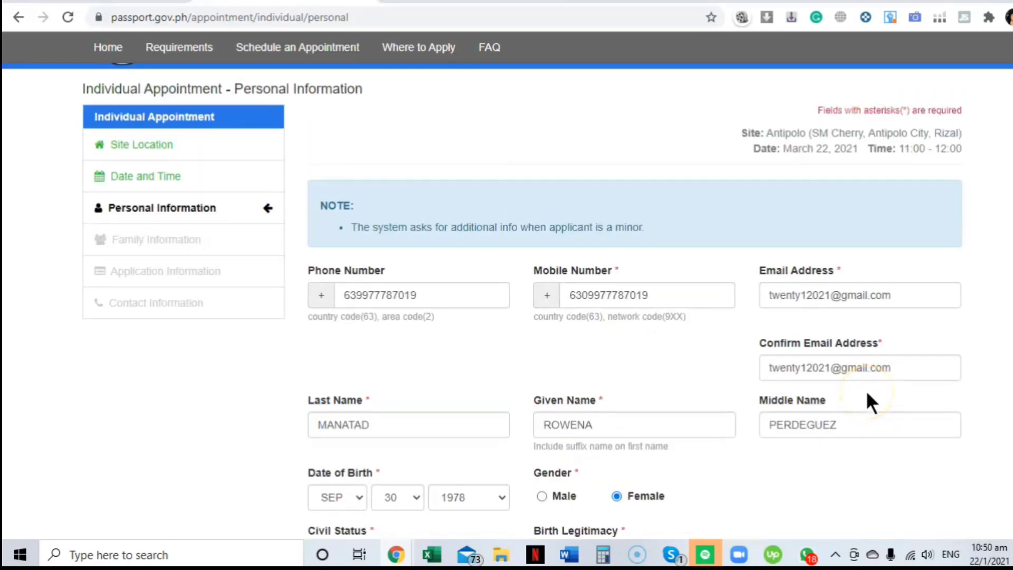
{"action": "scroll", "coordinate": [528, 316], "scroll_direction": "down", "scroll_amount": 2}
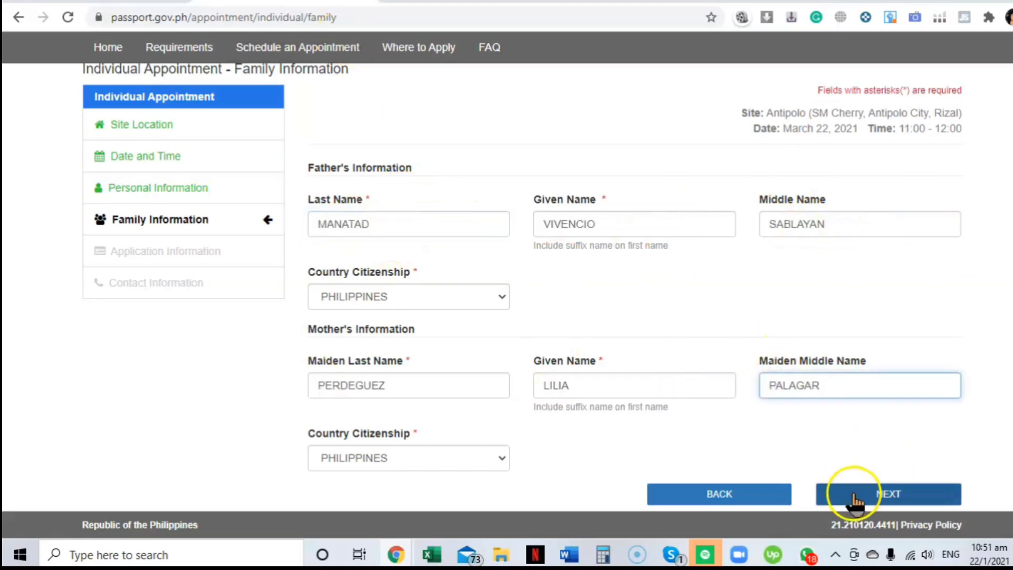
{"action": "left_click", "coordinate": [854, 497]}
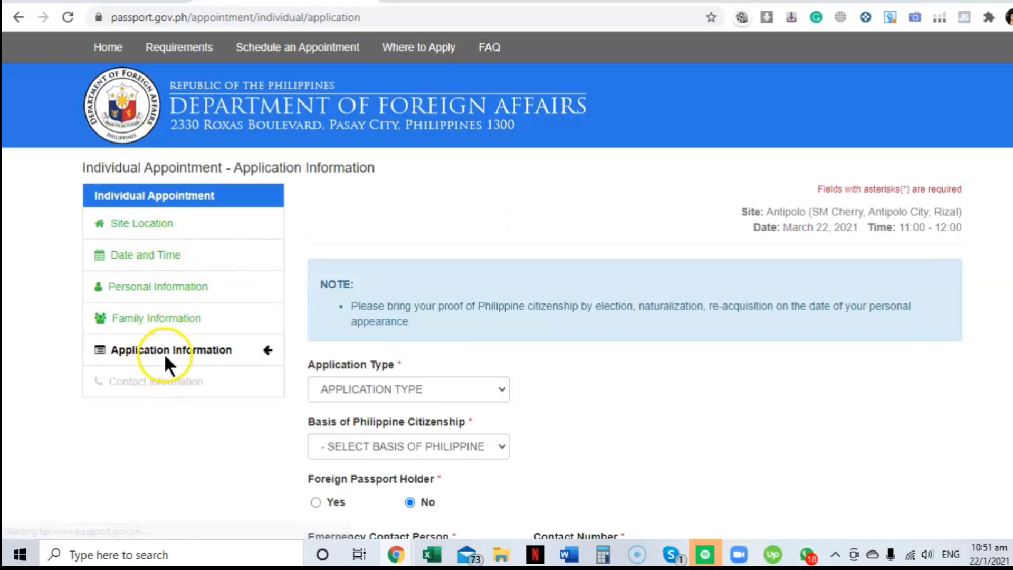
Step: Pick the application type and clear the 'DFA ASEA' issuing-authority entry
{"action": "scroll", "coordinate": [507, 359], "scroll_direction": "down", "scroll_amount": 2}
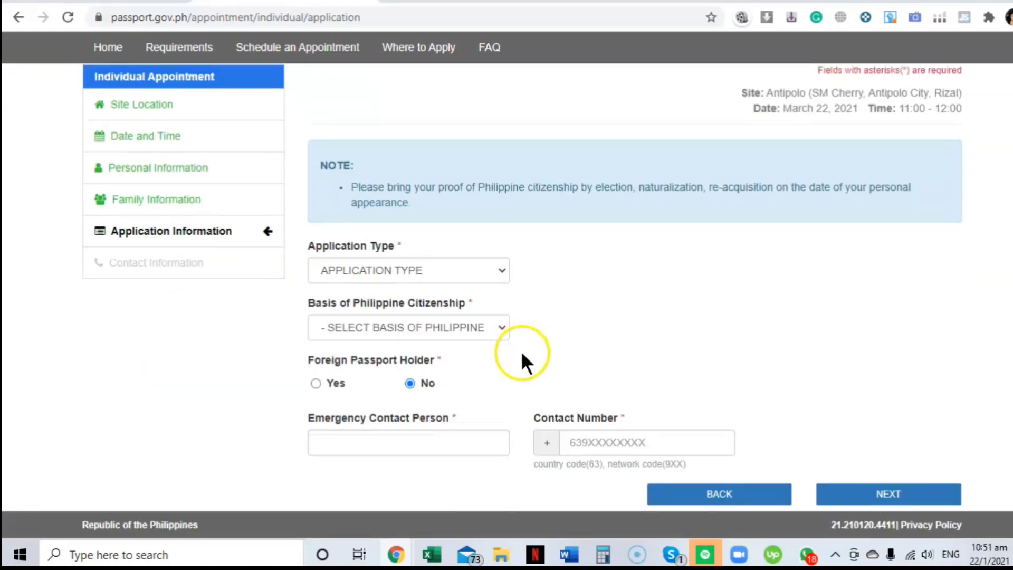
{"action": "left_click", "coordinate": [485, 269]}
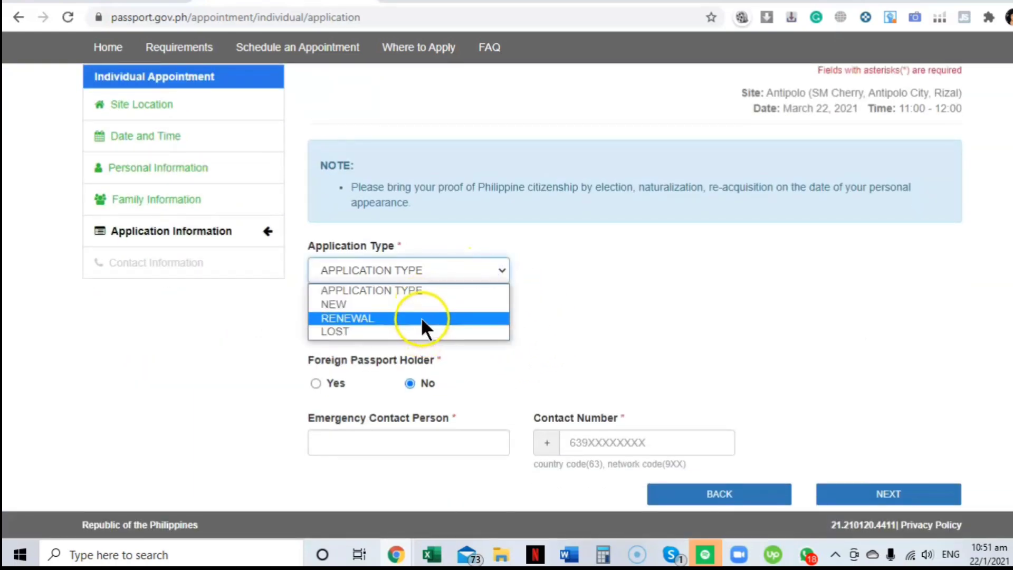
{"action": "left_click", "coordinate": [421, 318]}
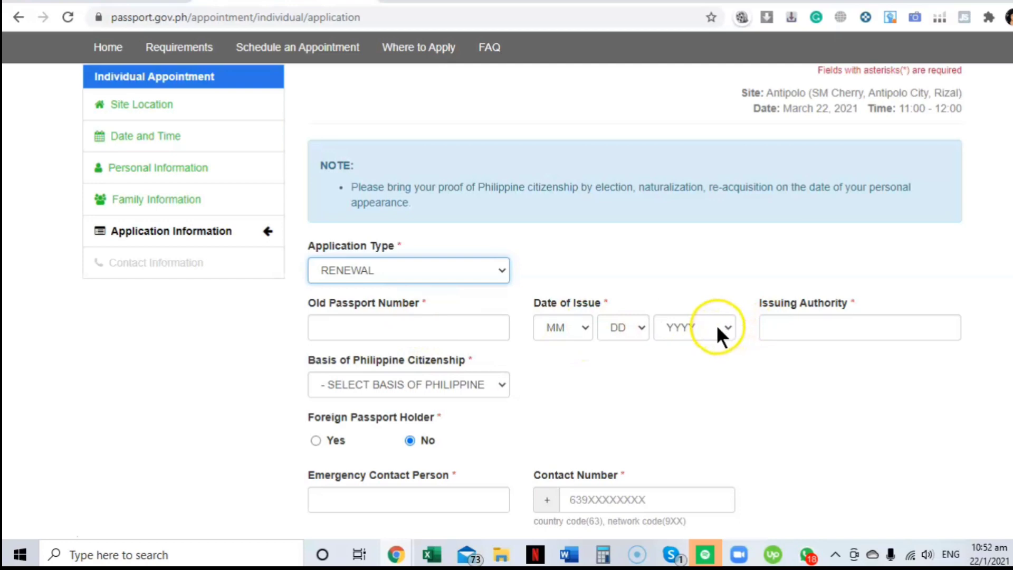
{"action": "left_click", "coordinate": [792, 322]}
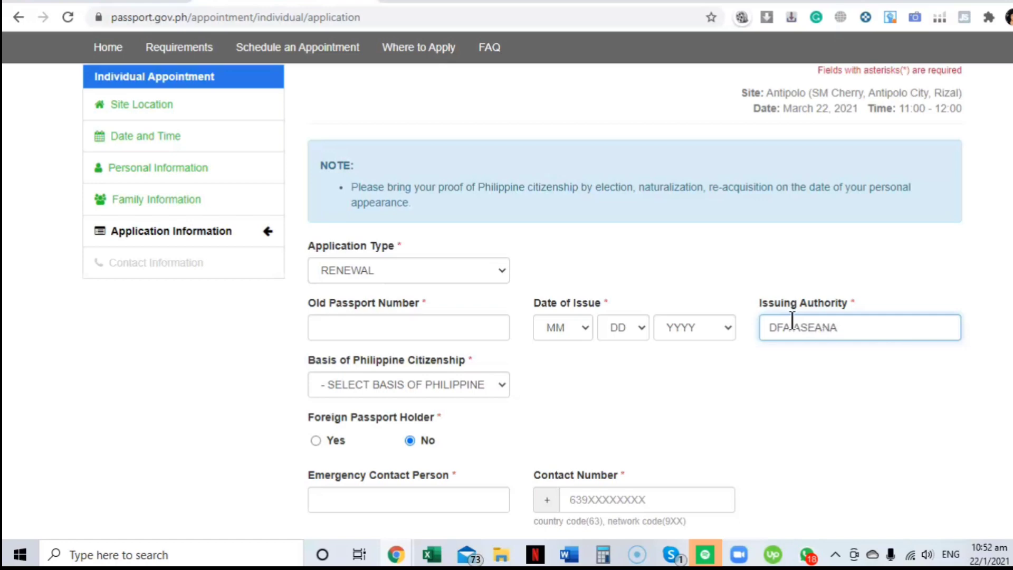
{"action": "type", "text": "DFA ASEA"}
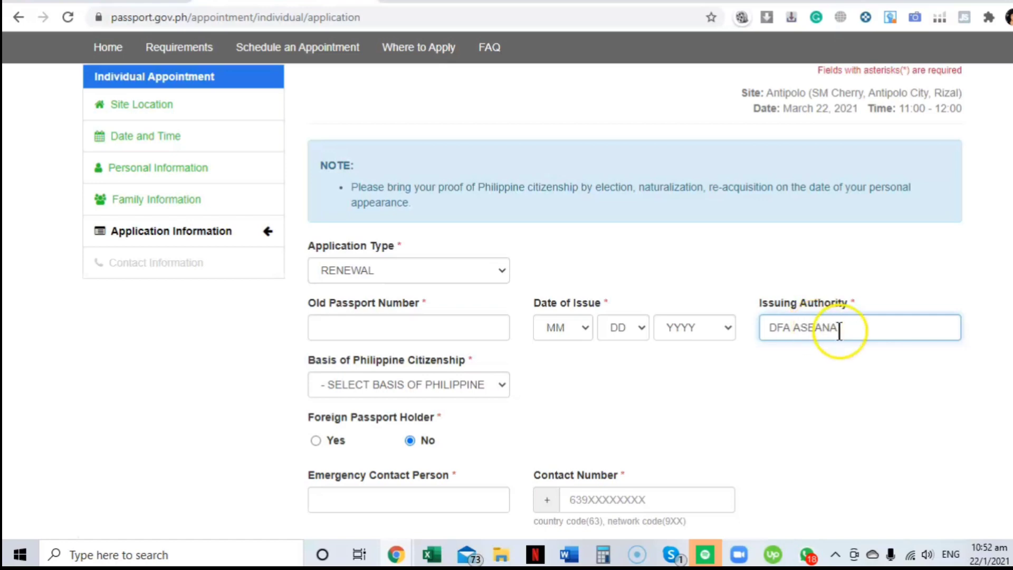
{"action": "key", "text": "BackSpace"}
{"action": "key", "text": "BackSpace"}
{"action": "key", "text": "BackSpace"}
{"action": "key", "text": "BackSpace"}
{"action": "key", "text": "BackSpace"}
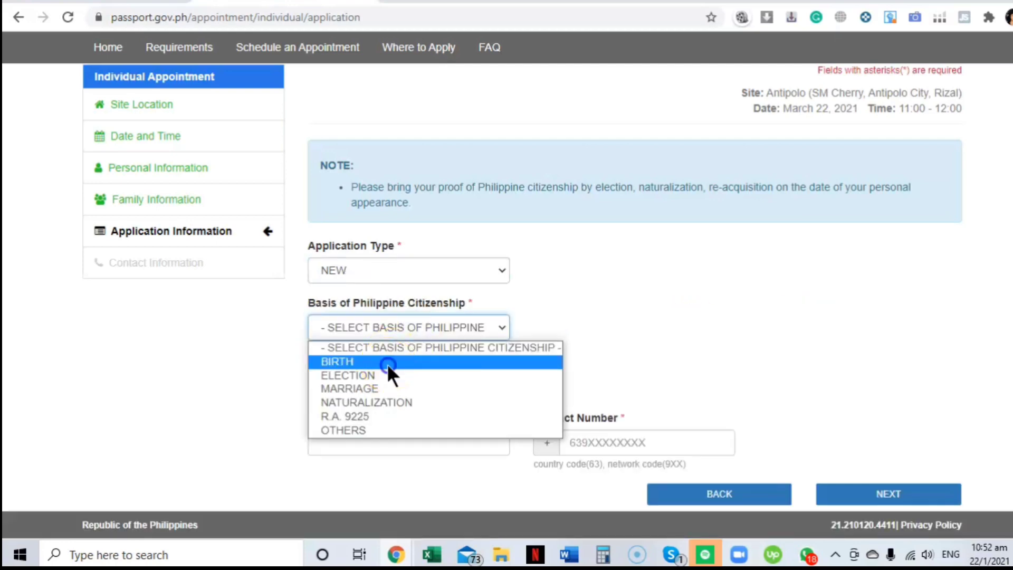
Step: Set citizenship basis to BIRTH and enter the emergency contact's name and phone number
{"action": "left_click", "coordinate": [388, 363]}
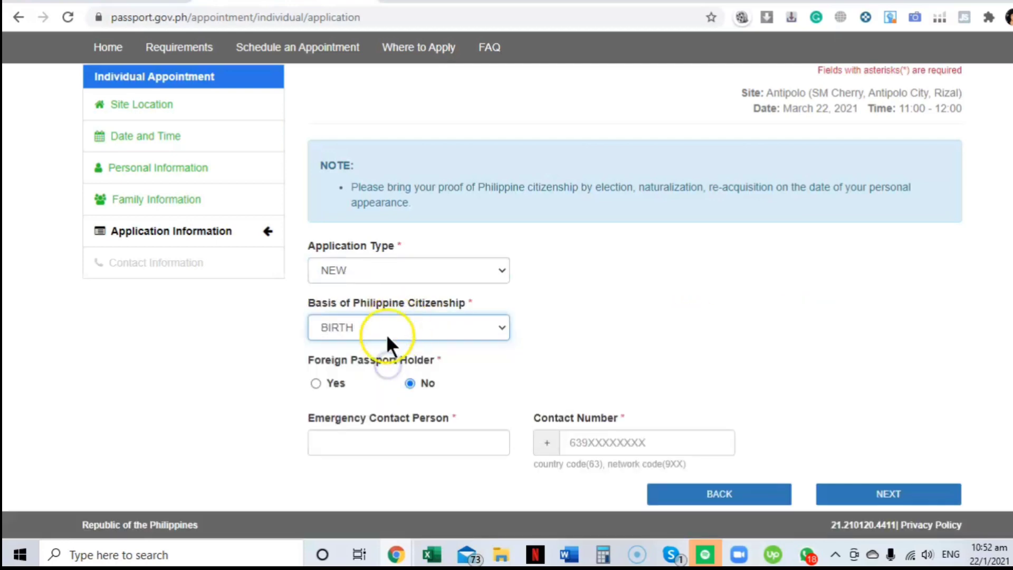
{"action": "left_click", "coordinate": [418, 443]}
{"action": "left_click", "coordinate": [579, 442]}
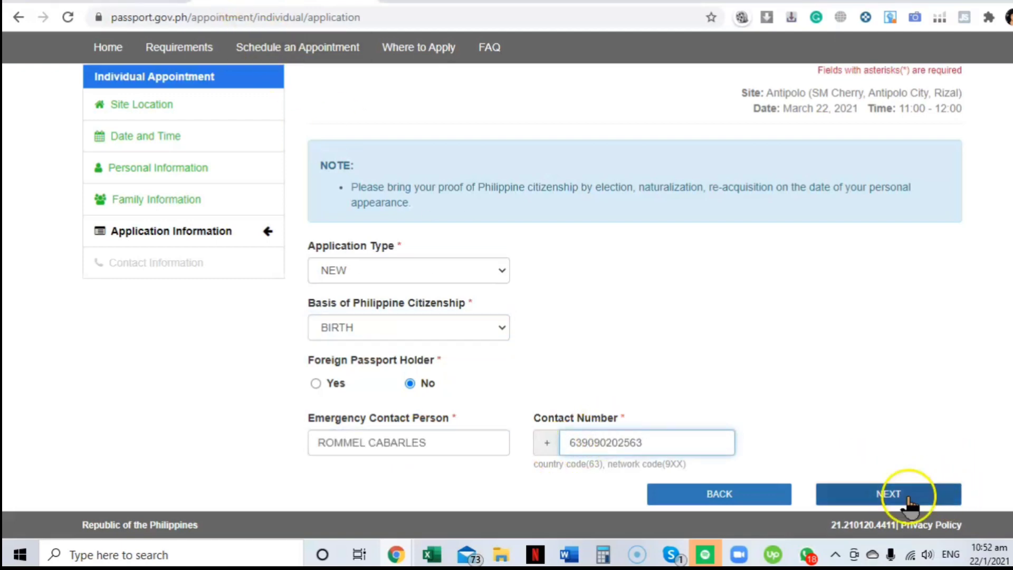
{"action": "left_click", "coordinate": [909, 497]}
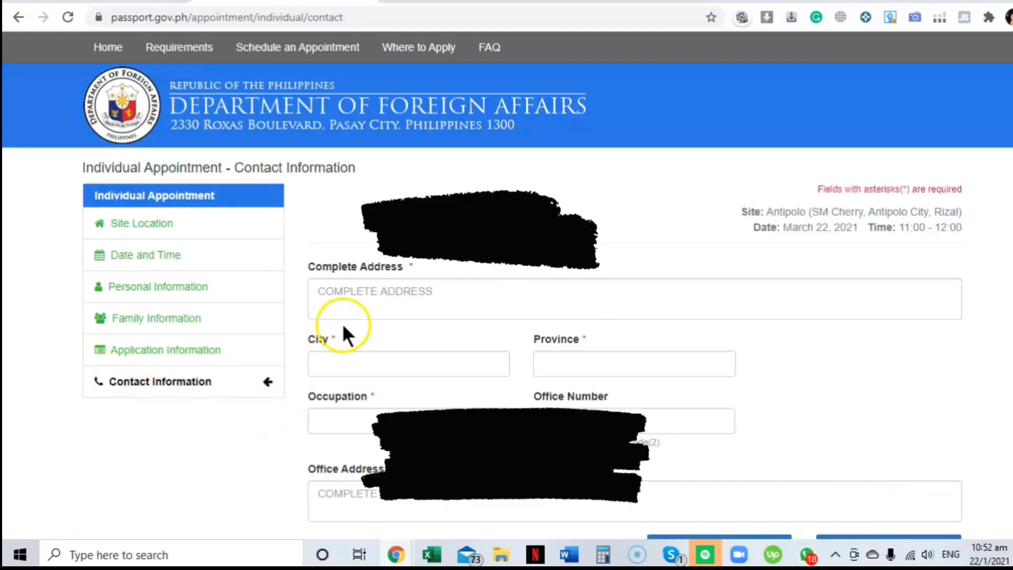
Step: Enter occupation NA and the office phone number, then continue to the review page
{"action": "scroll", "coordinate": [342, 323], "scroll_direction": "down", "scroll_amount": 1}
{"action": "left_click", "coordinate": [443, 372]}
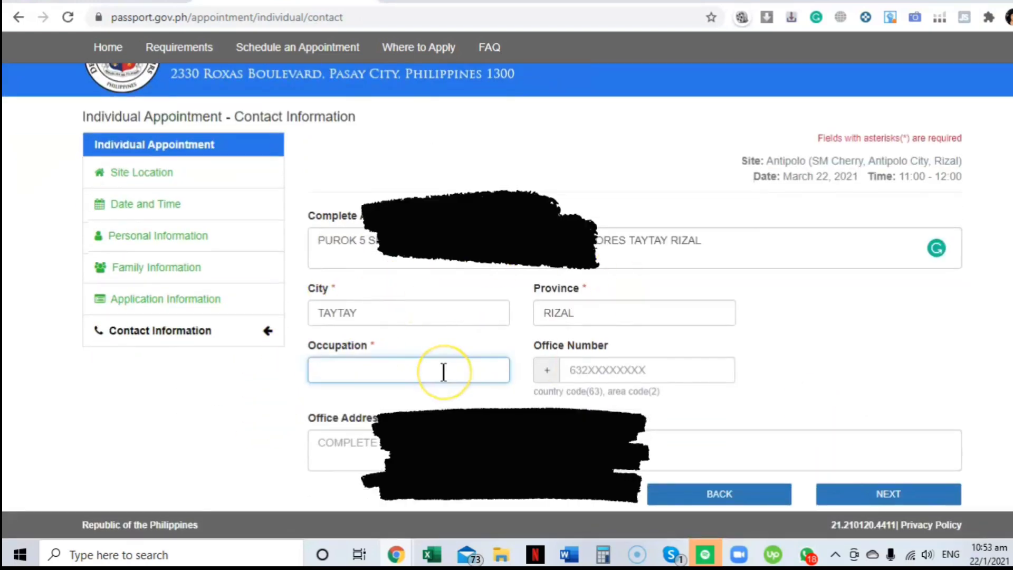
{"action": "type", "text": "NA"}
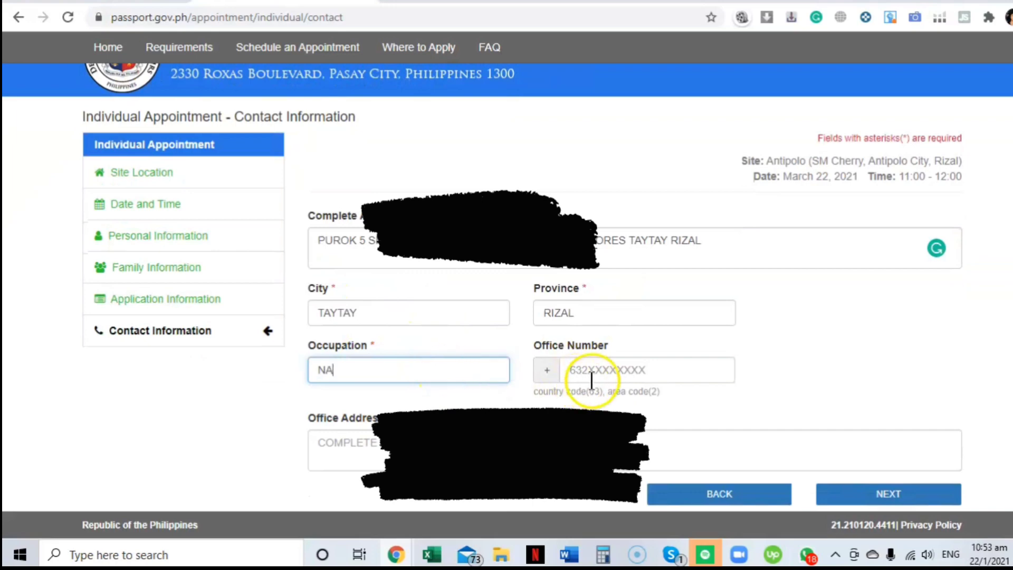
{"action": "left_click", "coordinate": [587, 372]}
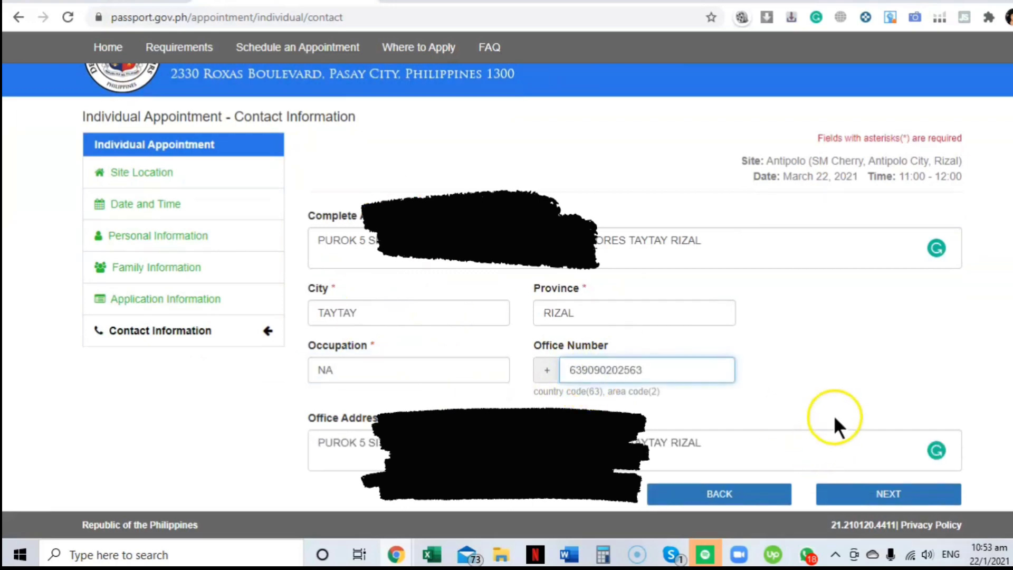
{"action": "left_click", "coordinate": [833, 490]}
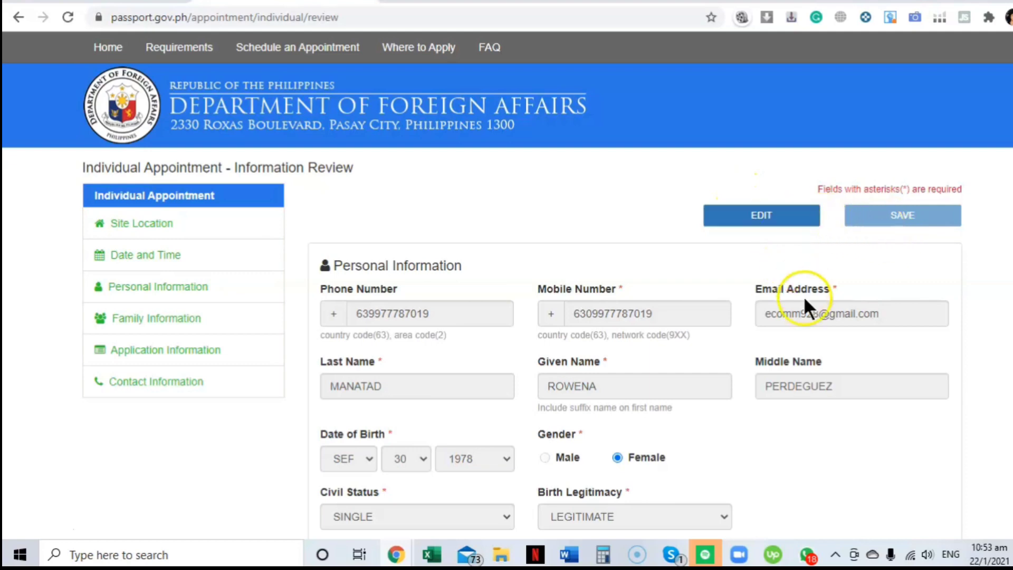
Step: Pass the robot check on the review page and confirm the 22 March 2021 Antipolo booking
{"action": "scroll", "coordinate": [805, 306], "scroll_direction": "down", "scroll_amount": 2}
{"action": "scroll", "coordinate": [809, 329], "scroll_direction": "down", "scroll_amount": 20}
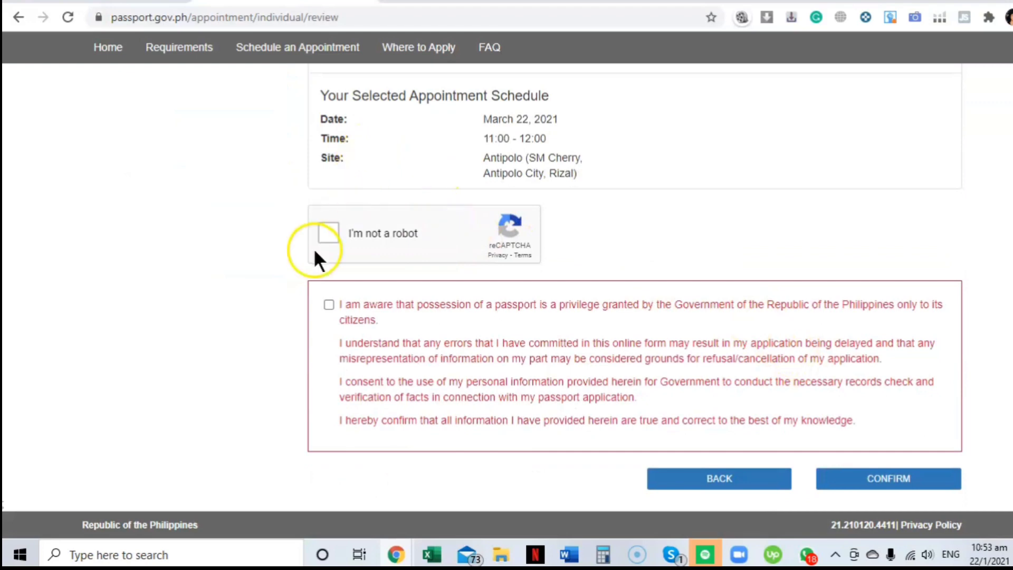
{"action": "left_click", "coordinate": [329, 306]}
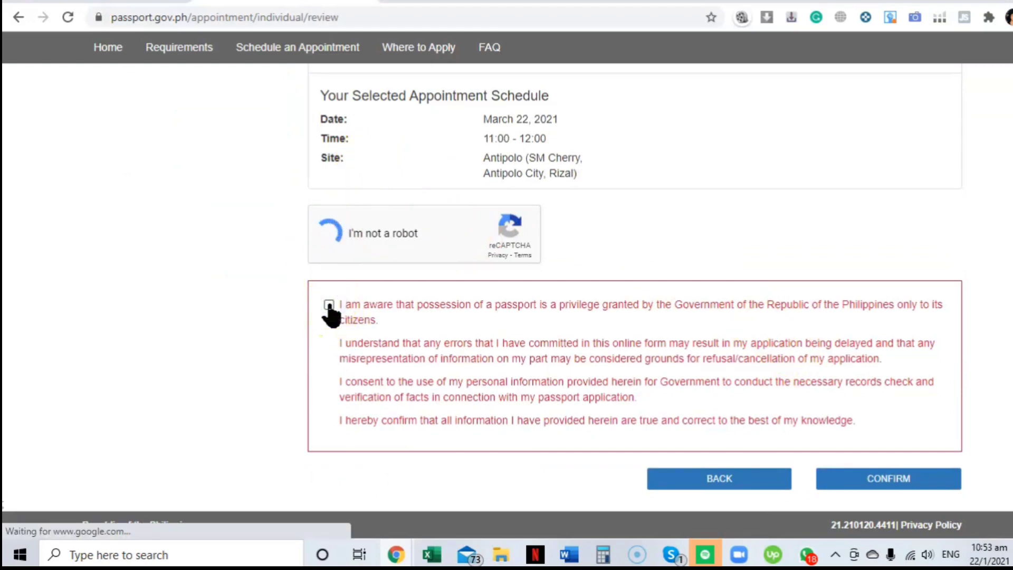
{"action": "scroll", "coordinate": [612, 314], "scroll_direction": "up", "scroll_amount": 1}
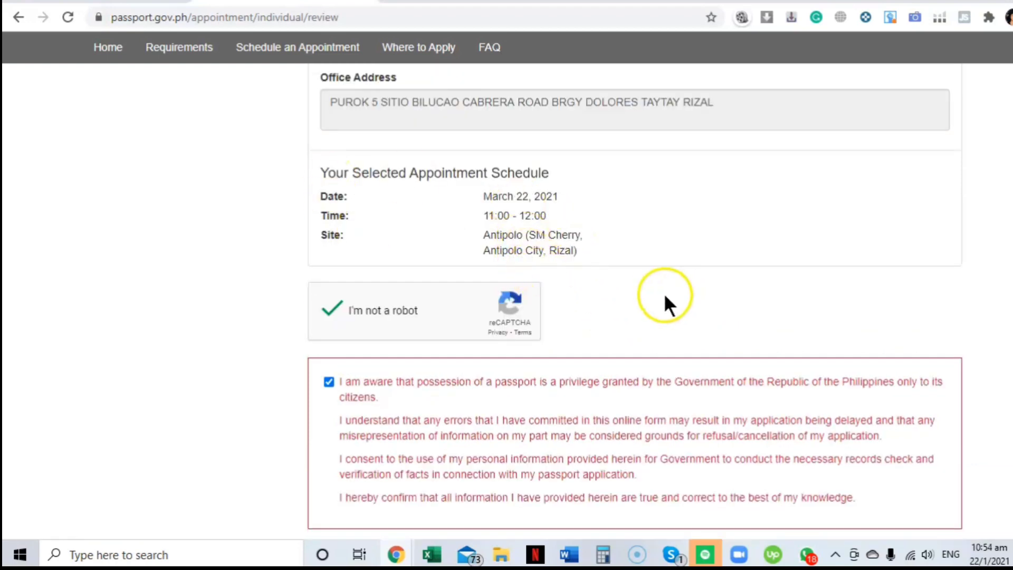
{"action": "scroll", "coordinate": [607, 285], "scroll_direction": "down", "scroll_amount": 2}
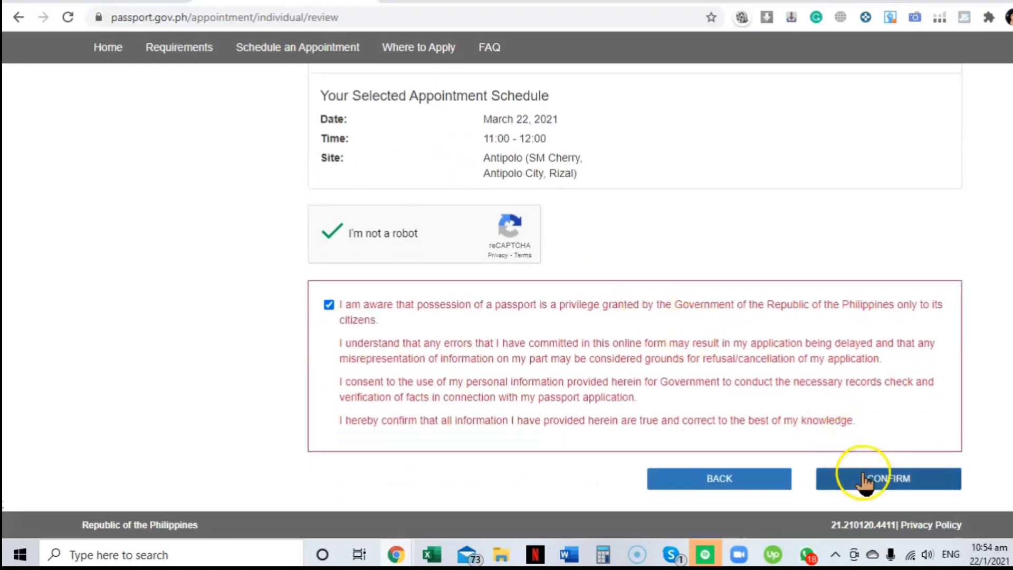
{"action": "left_click", "coordinate": [867, 480]}
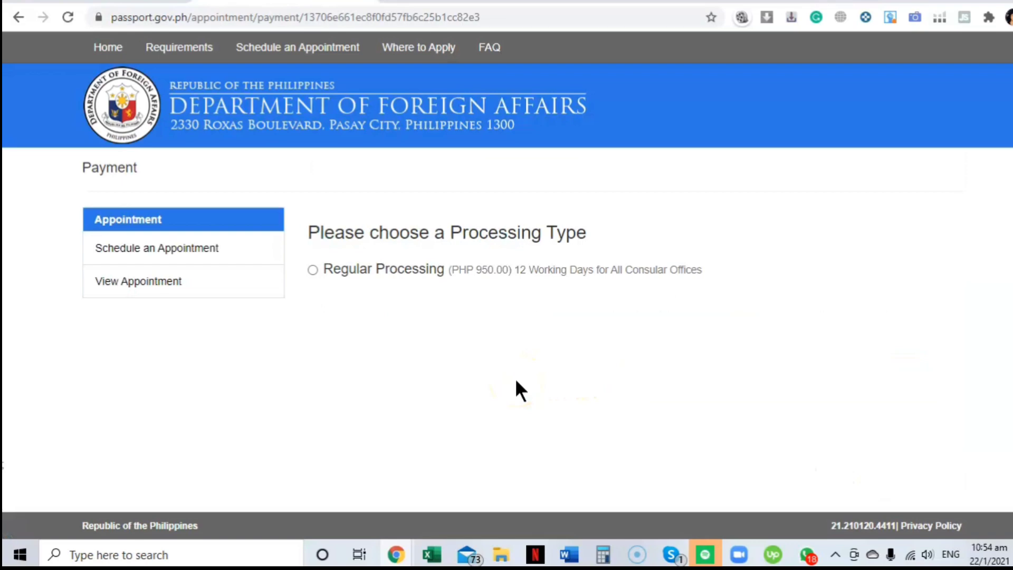
Step: Choose Regular Processing paid by Credit/Debit Card for PHP 950.00 and submit payment
{"action": "left_click", "coordinate": [312, 270]}
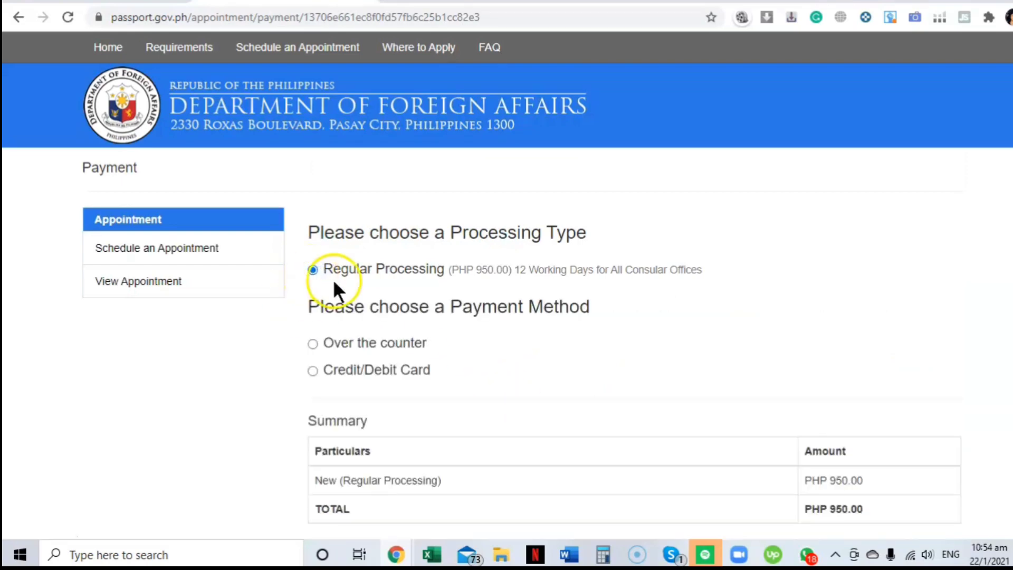
{"action": "scroll", "coordinate": [371, 302], "scroll_direction": "down", "scroll_amount": 1}
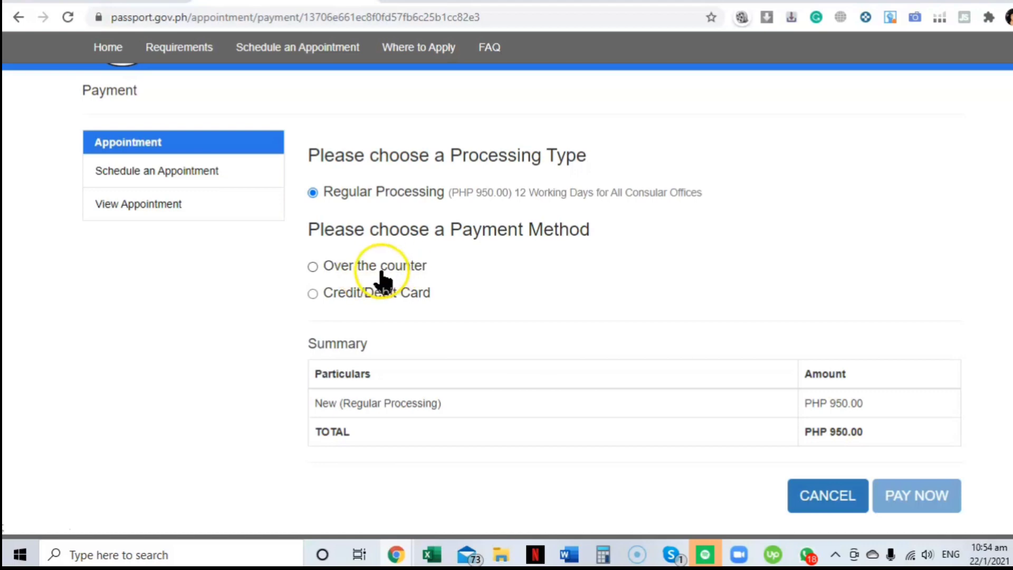
{"action": "left_click", "coordinate": [312, 294]}
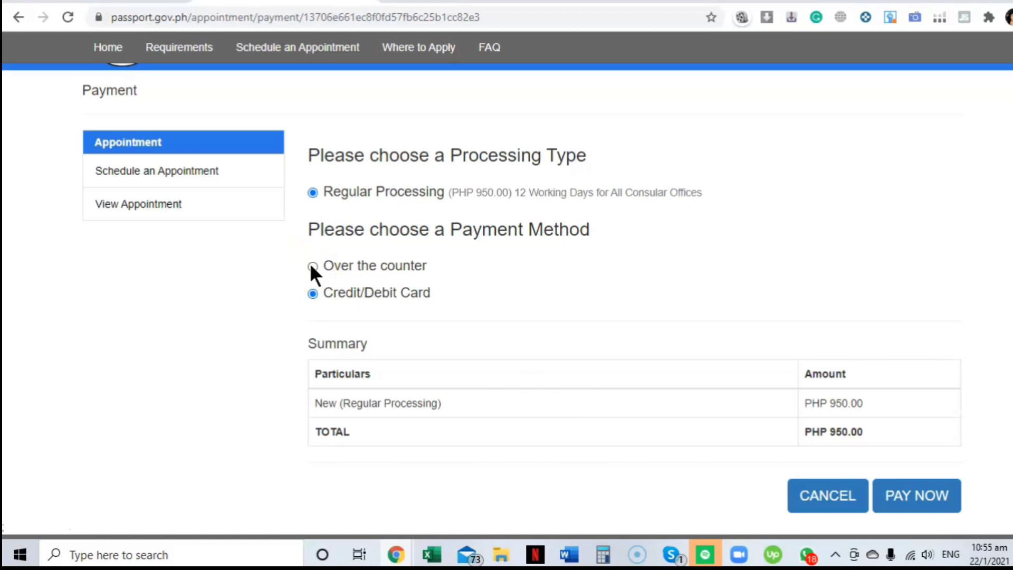
{"action": "left_click", "coordinate": [382, 268]}
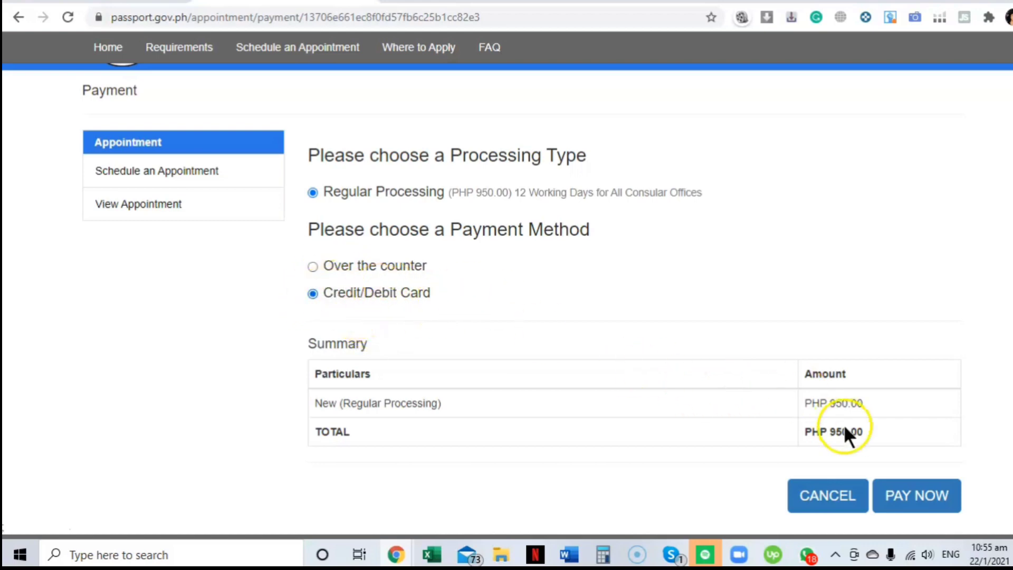
{"action": "left_click", "coordinate": [919, 496]}
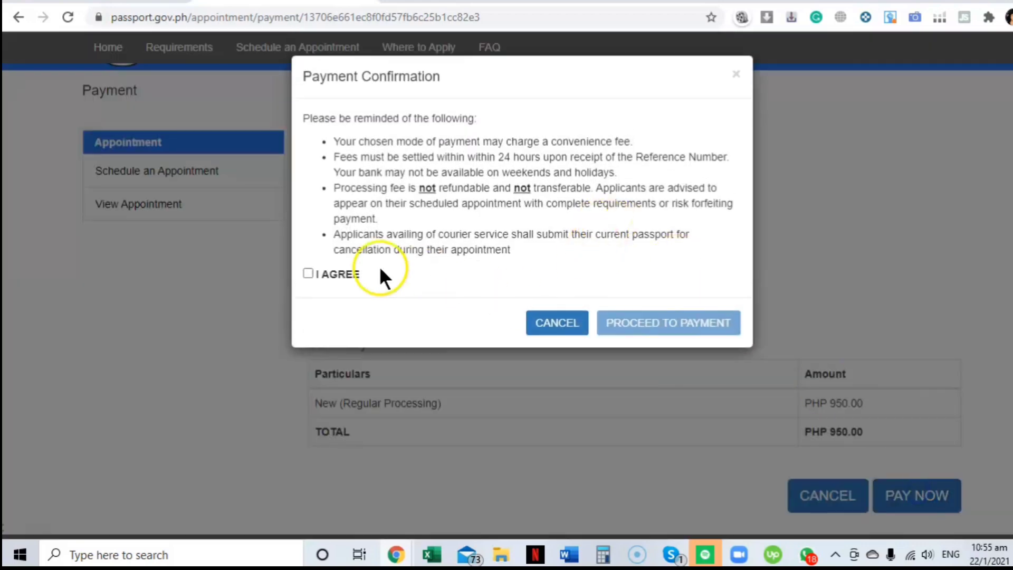
Step: Agree to the payment confirmation terms and proceed to payment
{"action": "left_click", "coordinate": [306, 274]}
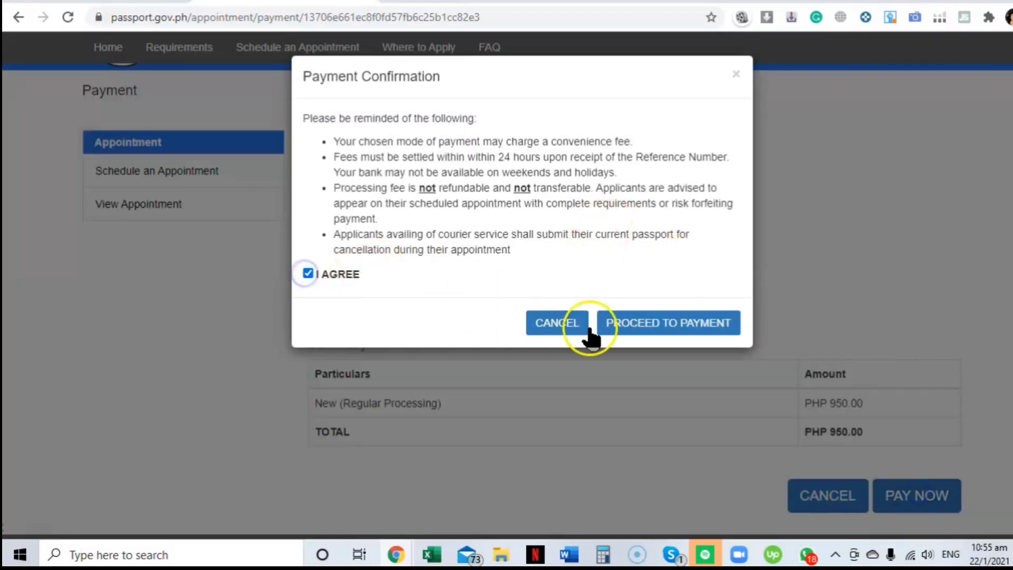
{"action": "left_click", "coordinate": [661, 333]}
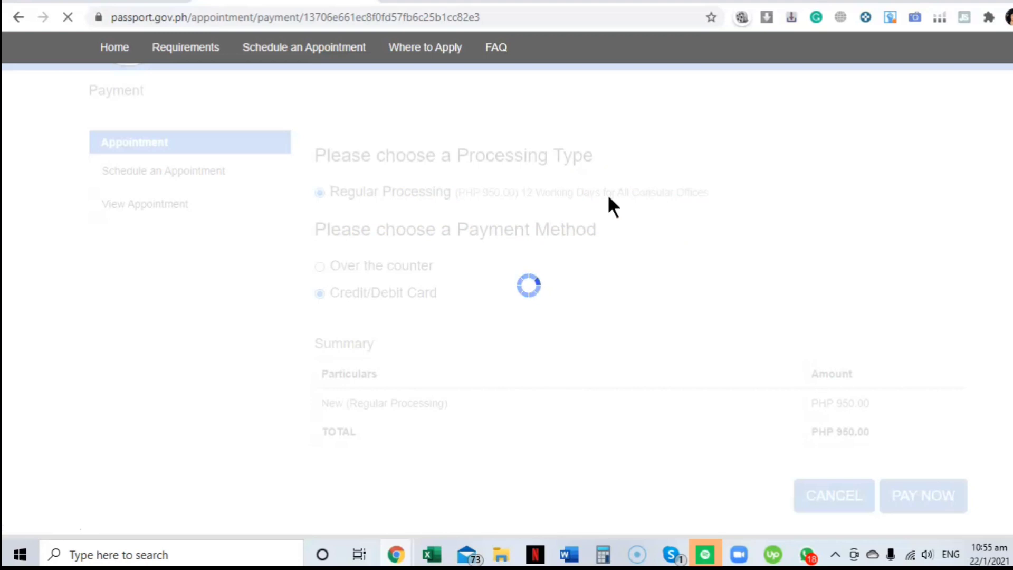
{"action": "left_click", "coordinate": [621, 213]}
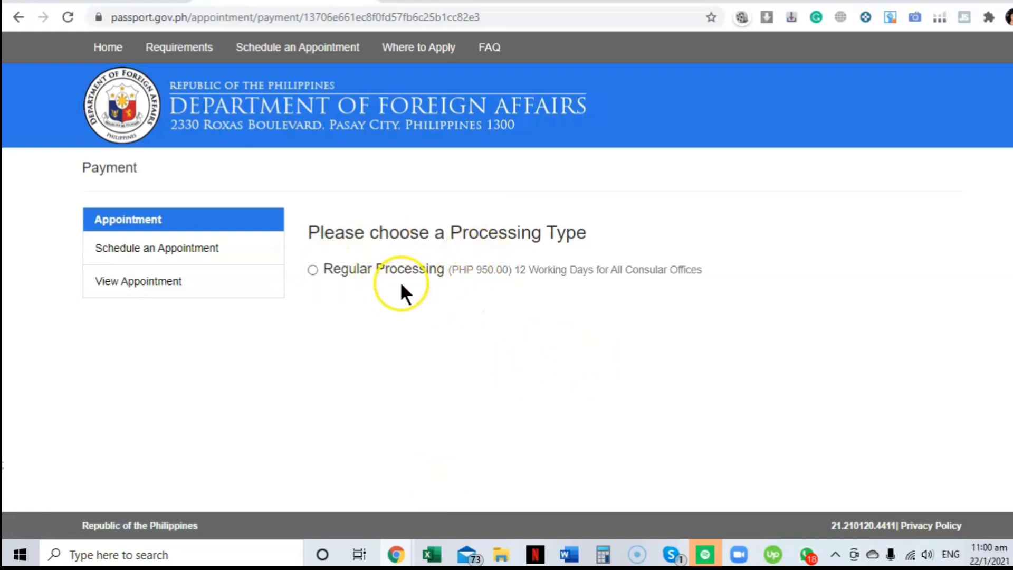
Step: Reselect Regular Processing with Credit/Debit Card payment and submit the choice
{"action": "left_click", "coordinate": [312, 269]}
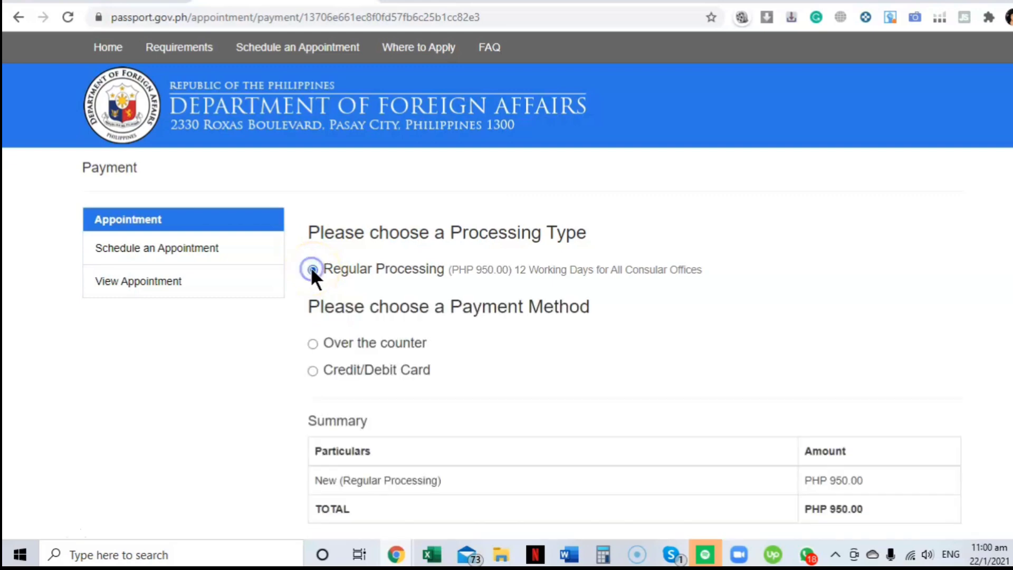
{"action": "scroll", "coordinate": [550, 330], "scroll_direction": "down", "scroll_amount": 1}
{"action": "scroll", "coordinate": [550, 330], "scroll_direction": "down", "scroll_amount": 1}
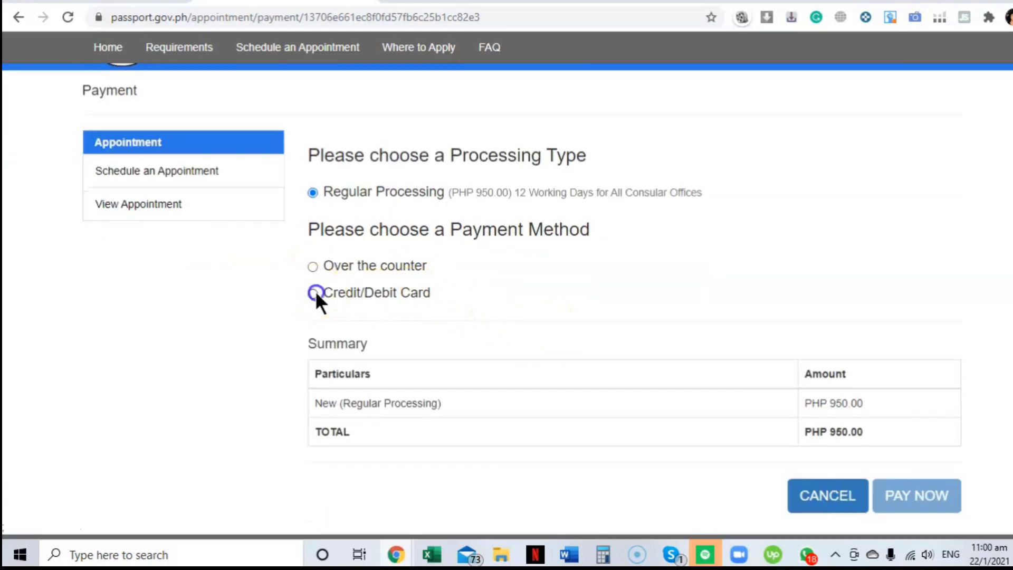
{"action": "left_click", "coordinate": [313, 294]}
{"action": "left_click", "coordinate": [909, 496]}
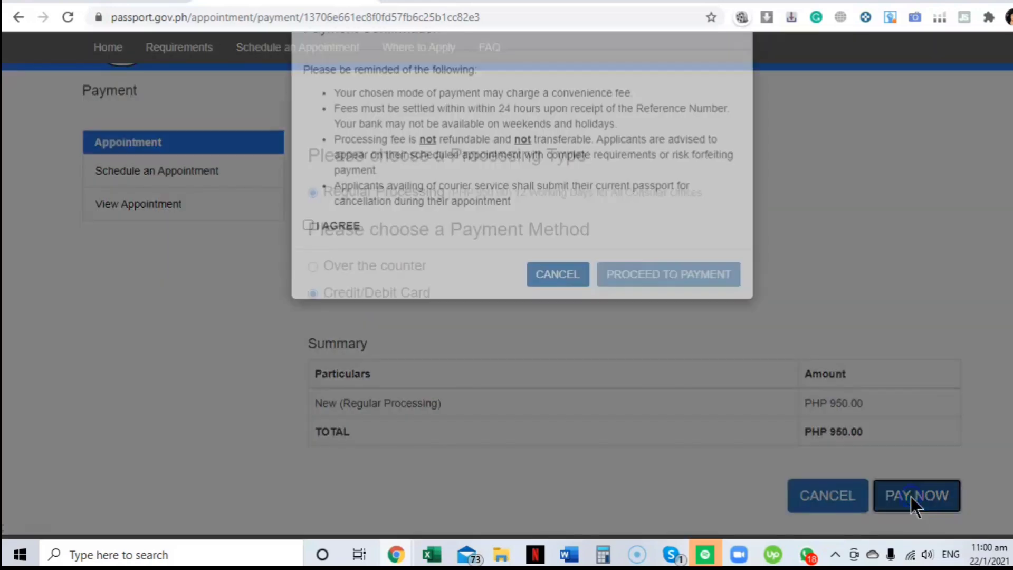
Step: Agree to the payment reminders and proceed to the PHP 1,000.00 PayMaya checkout
{"action": "left_click", "coordinate": [309, 273]}
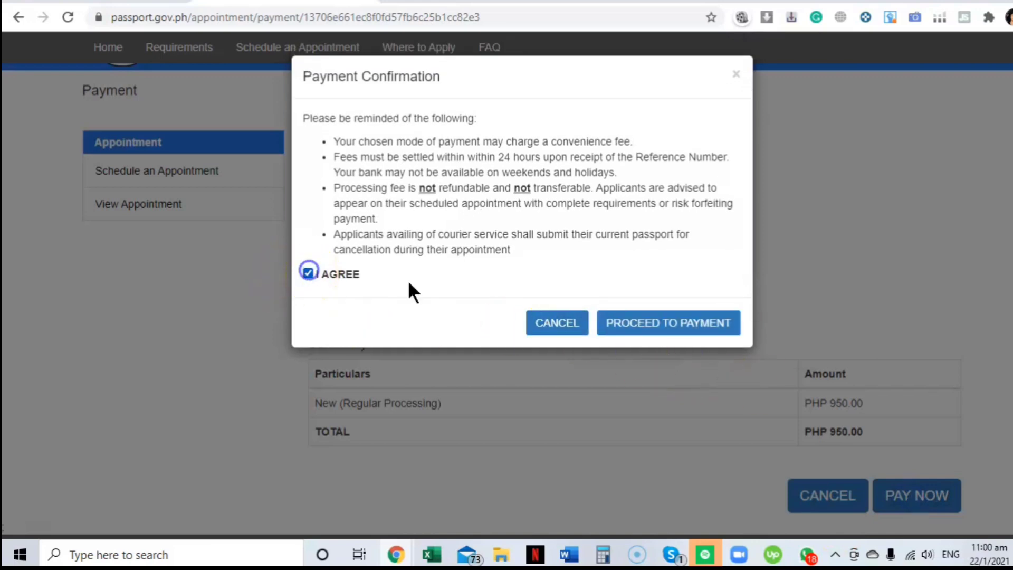
{"action": "left_click", "coordinate": [705, 327]}
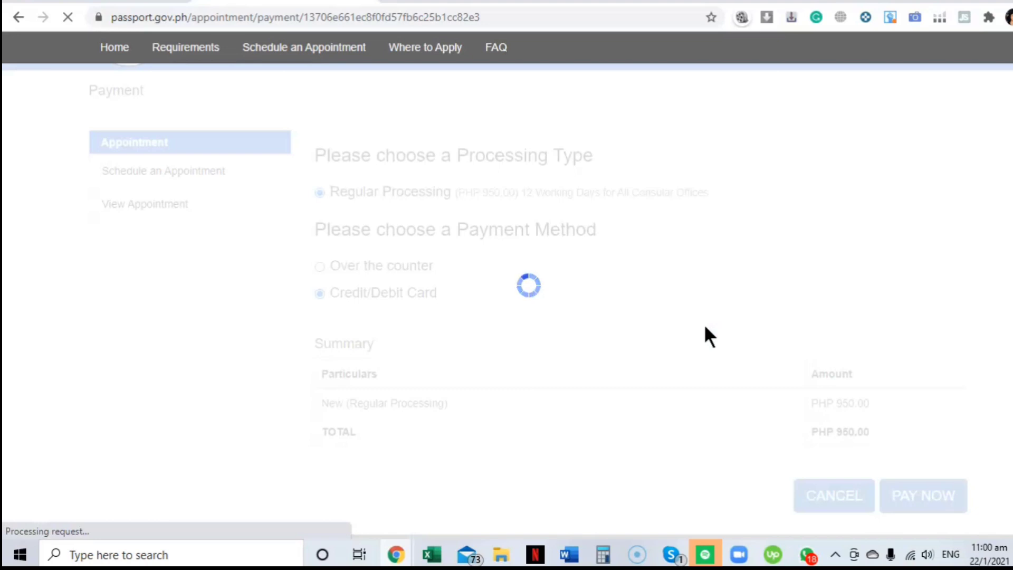
{"action": "left_click", "coordinate": [710, 331]}
{"action": "left_click", "coordinate": [596, 251]}
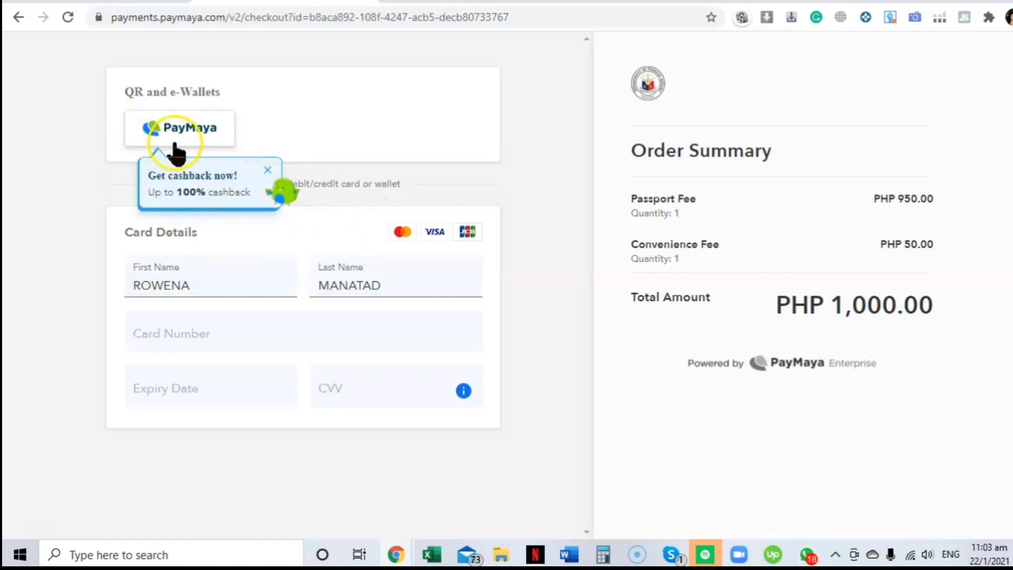
Step: Dismiss the PayMaya wallet QR popup and trim the last letter of the cardholder's first name
{"action": "left_click", "coordinate": [182, 128]}
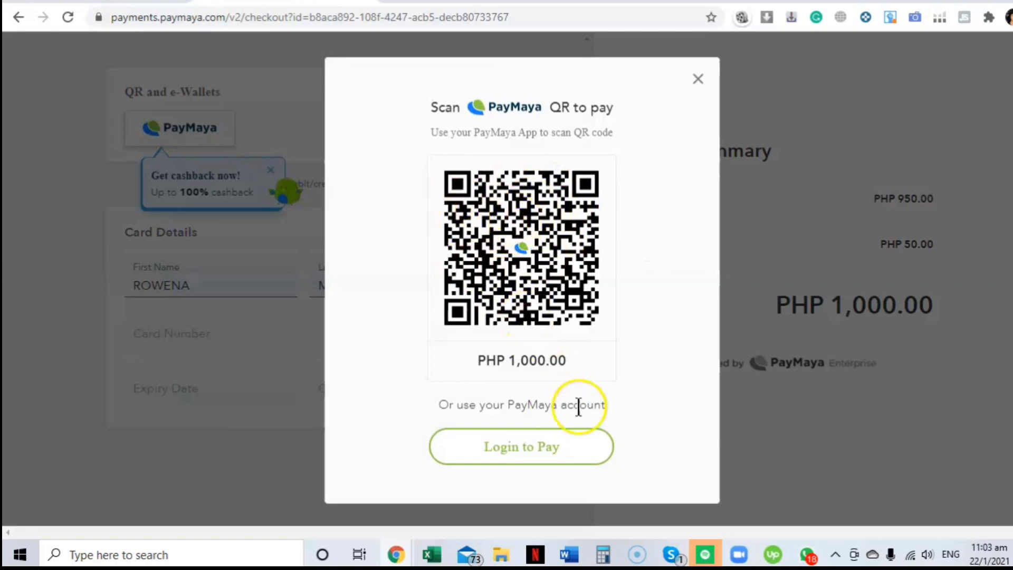
{"action": "left_click", "coordinate": [698, 79]}
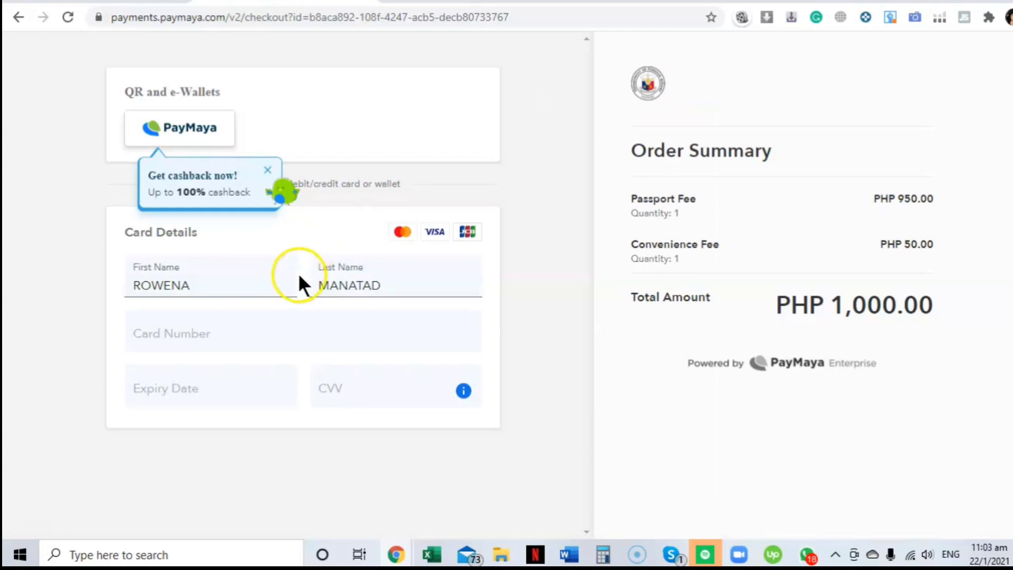
{"action": "left_click", "coordinate": [272, 280]}
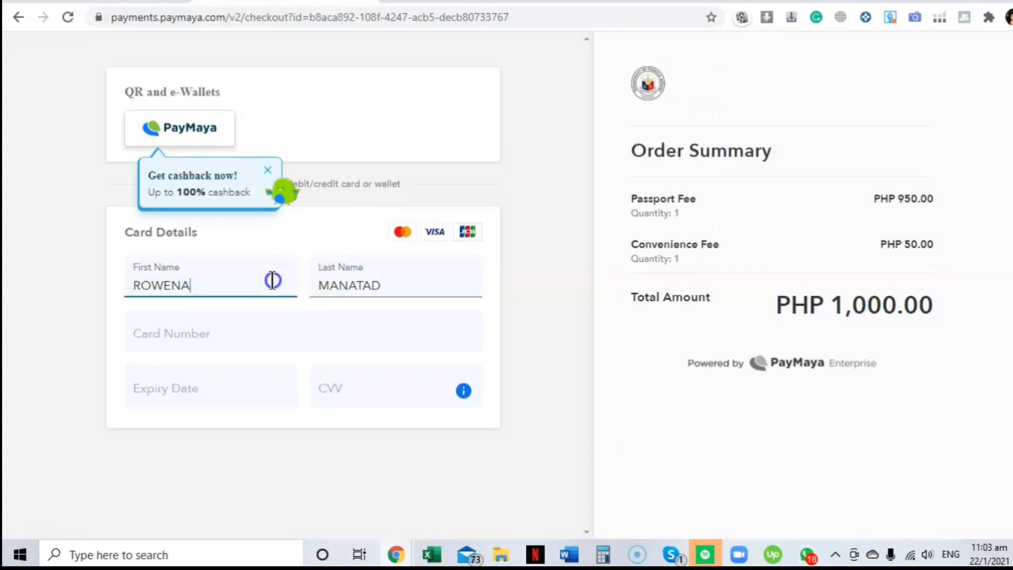
{"action": "key", "text": "BackSpace"}
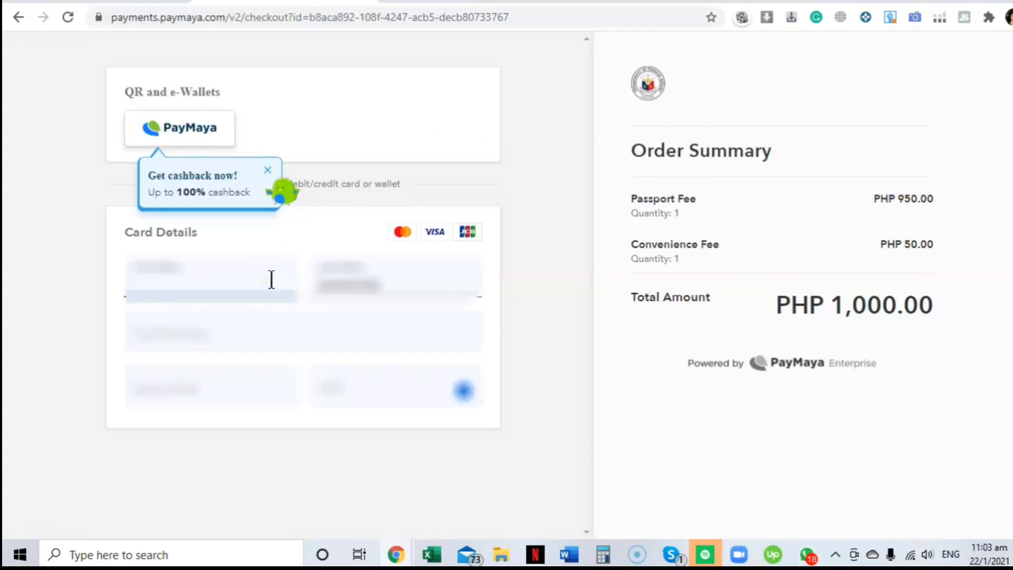
Step: Autofill the card details from the saved card and enter the card's CVV
{"action": "left_click", "coordinate": [266, 317]}
{"action": "left_click", "coordinate": [385, 381]}
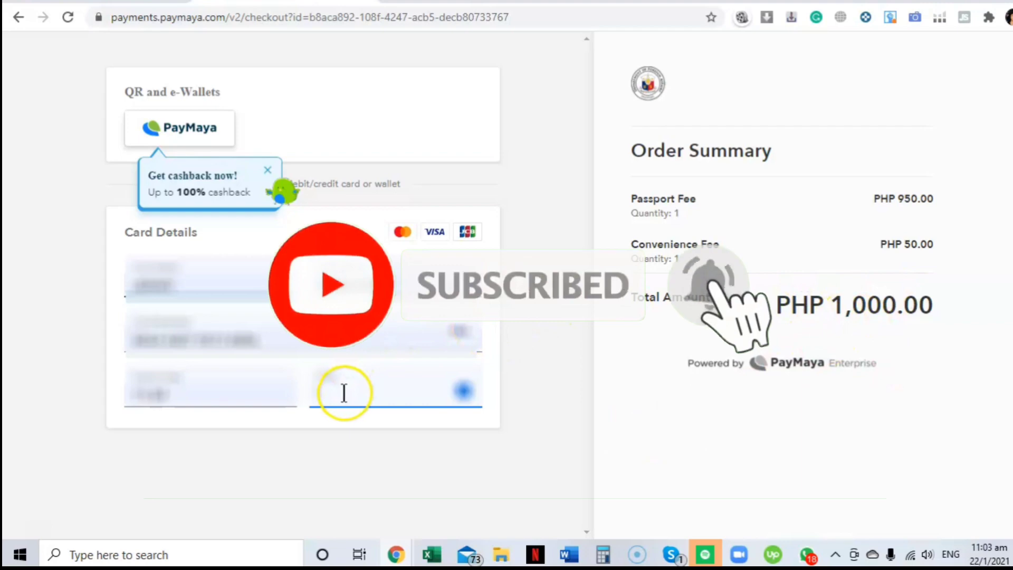
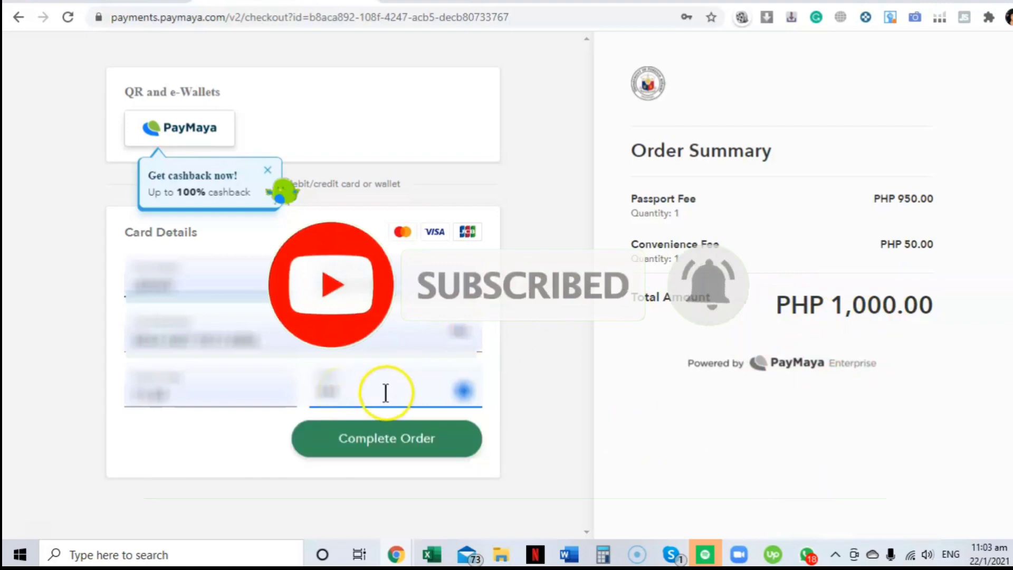
Step: Complete the PHP 1,000.00 card order and send the receipt to the pasted mobile number
{"action": "left_click", "coordinate": [393, 442]}
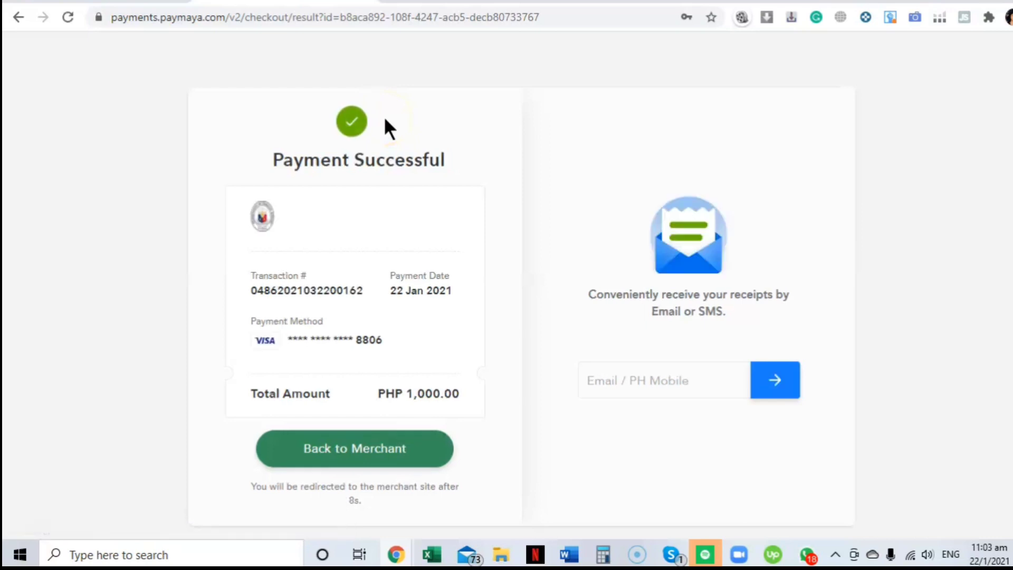
{"action": "left_click", "coordinate": [614, 380]}
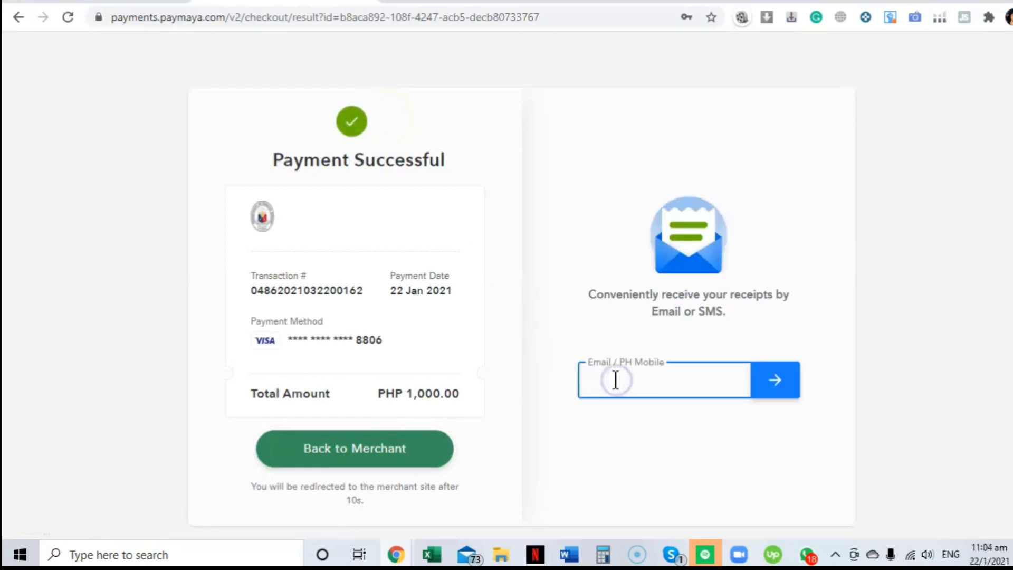
{"action": "key", "text": "ctrl+v"}
{"action": "left_click", "coordinate": [579, 356]}
{"action": "left_click", "coordinate": [592, 380]}
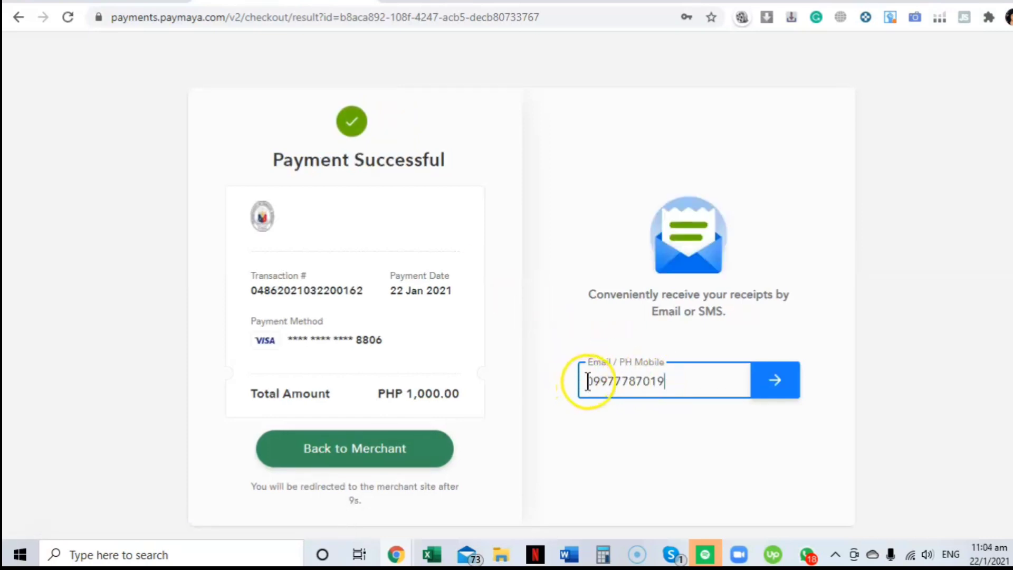
{"action": "left_click", "coordinate": [673, 374]}
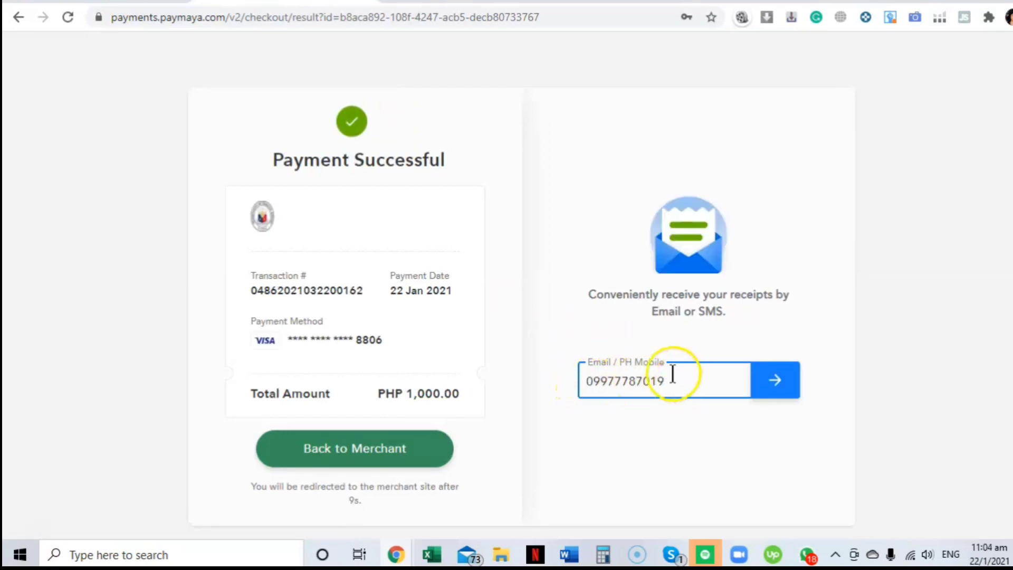
{"action": "left_click", "coordinate": [776, 382]}
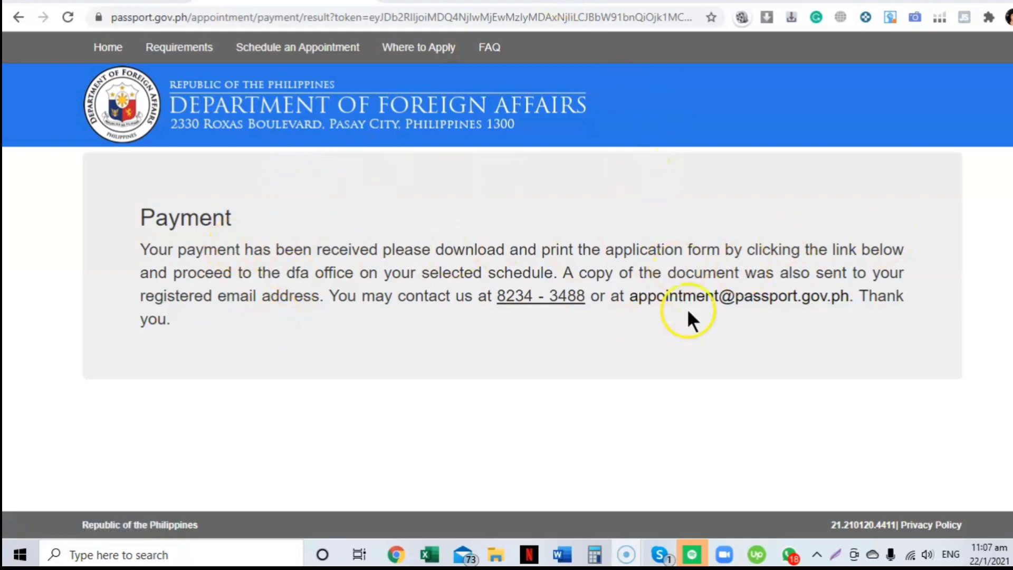
Step: Clear the stray text selection and reload the payment page to reveal the form download link
{"action": "left_click_drag", "start_coordinate": [148, 319], "coordinate": [171, 376]}
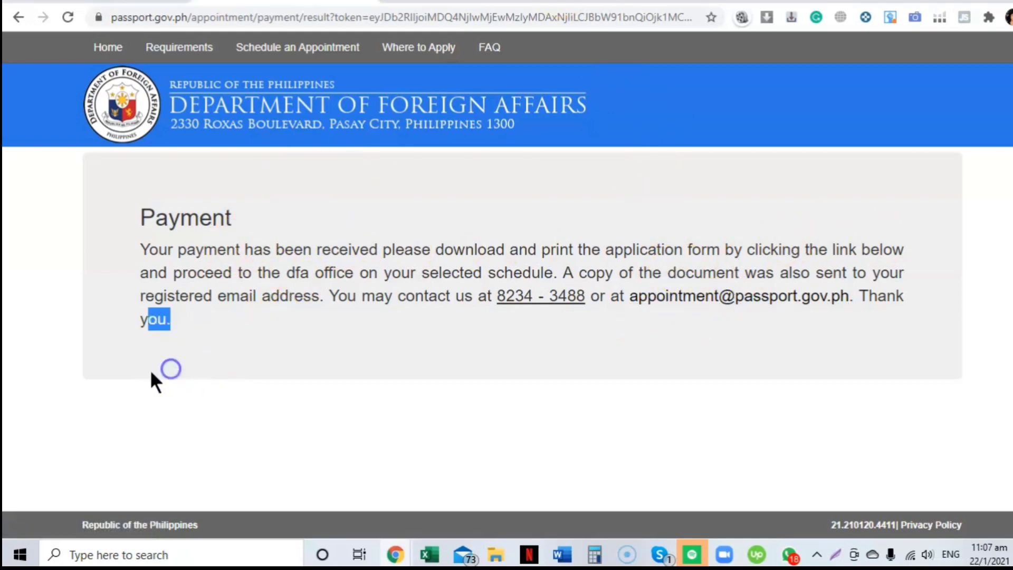
{"action": "left_click", "coordinate": [201, 391]}
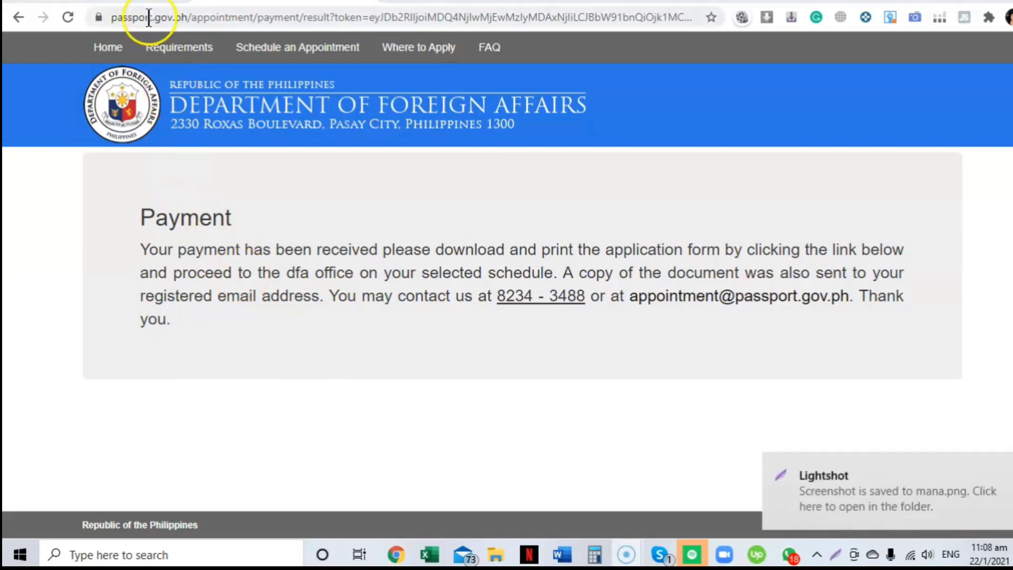
{"action": "left_click", "coordinate": [70, 16]}
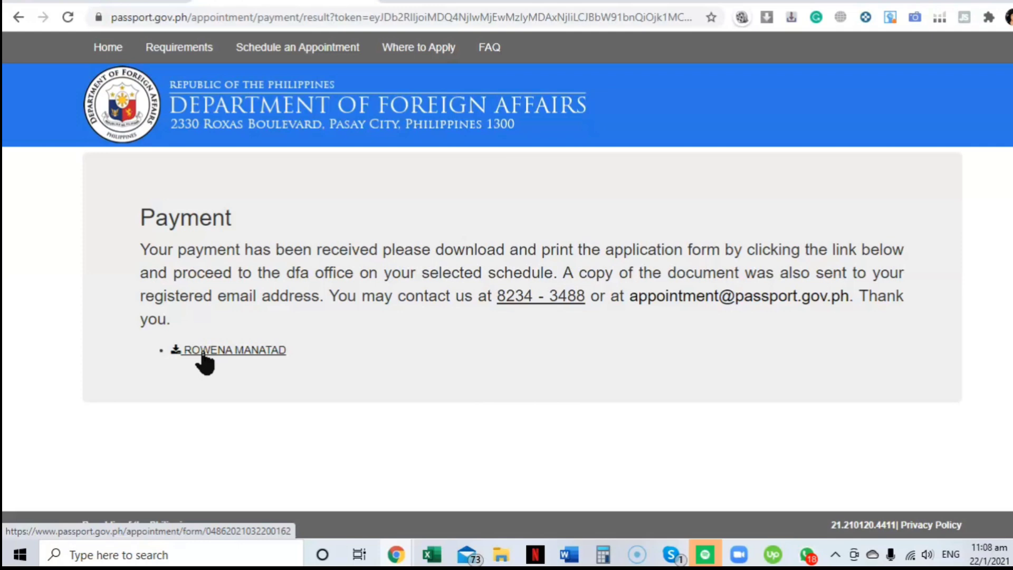
Step: Start downloading the application form from its link on the payment page
{"action": "right_click", "coordinate": [203, 354]}
{"action": "left_click", "coordinate": [201, 350]}
{"action": "left_click", "coordinate": [200, 352]}
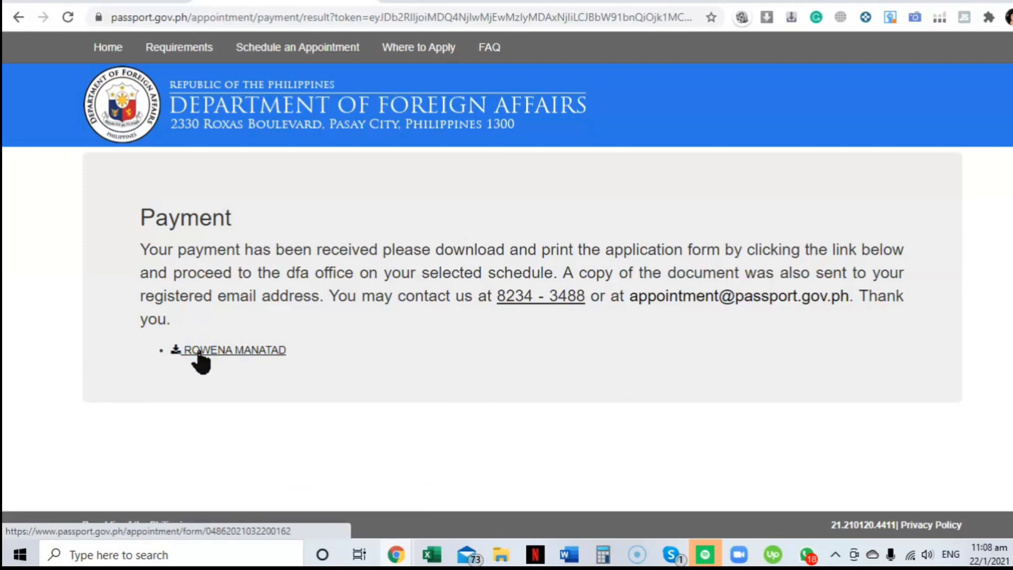
{"action": "left_click", "coordinate": [182, 351]}
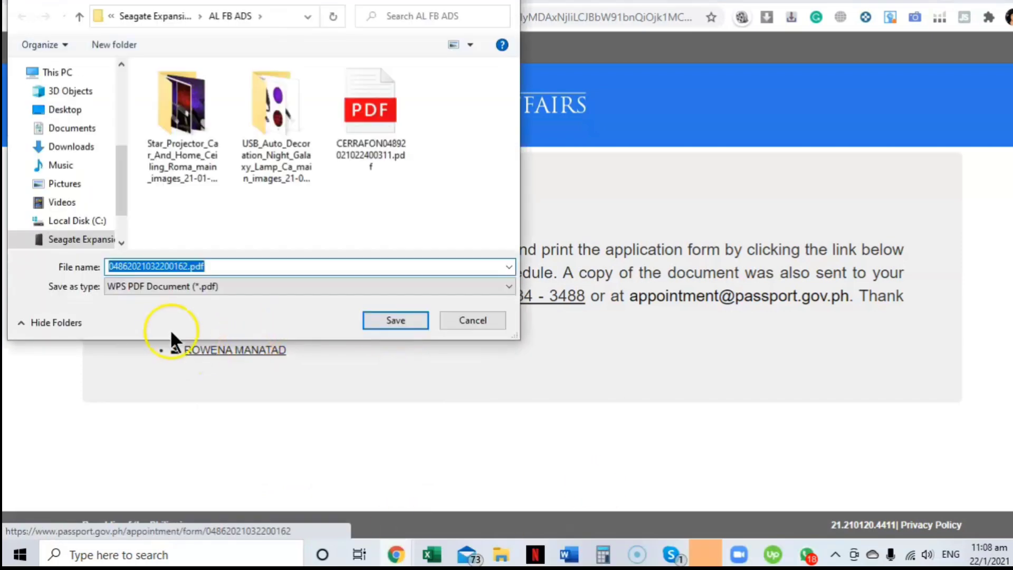
Step: Save the form PDF in Downloads with the applicant's surname prefixed to the file name
{"action": "left_click", "coordinate": [73, 147]}
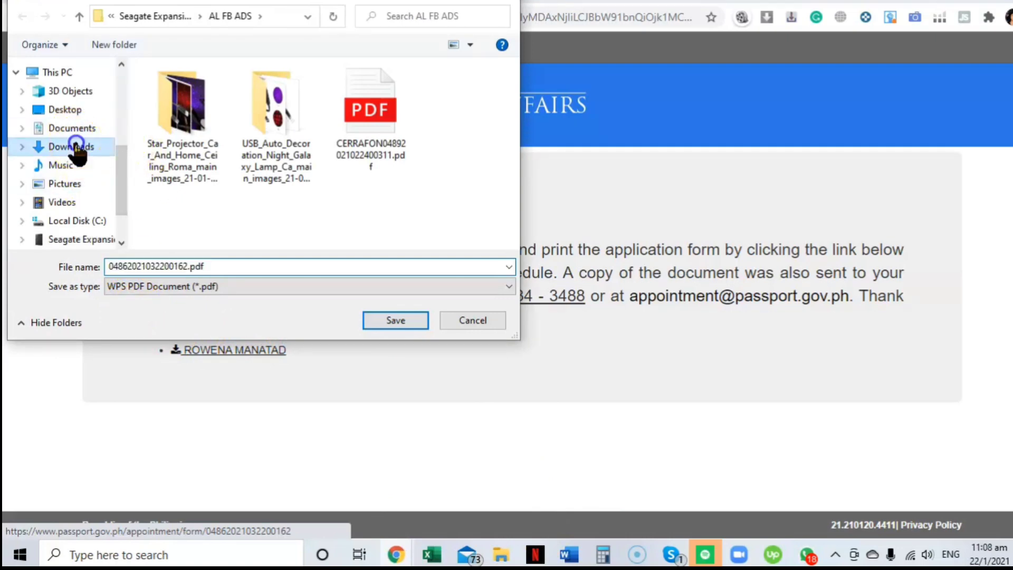
{"action": "double_click", "coordinate": [105, 261]}
{"action": "left_click", "coordinate": [107, 261]}
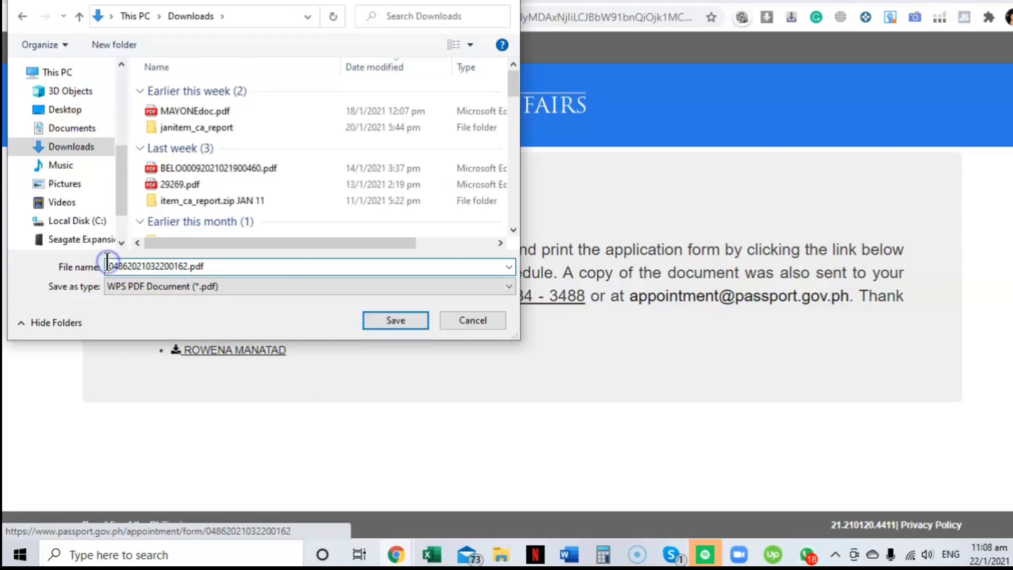
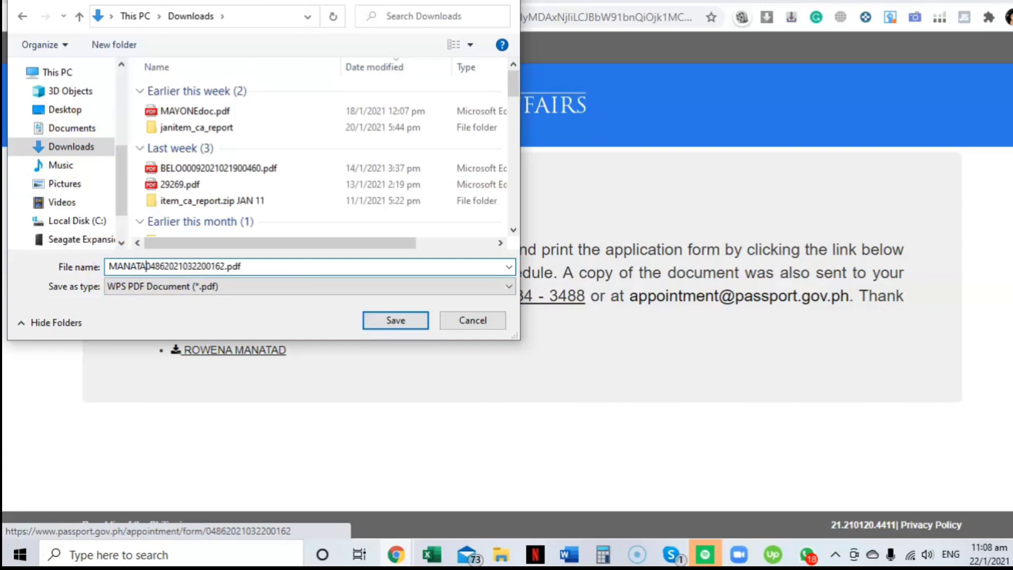
{"action": "left_click", "coordinate": [396, 322]}
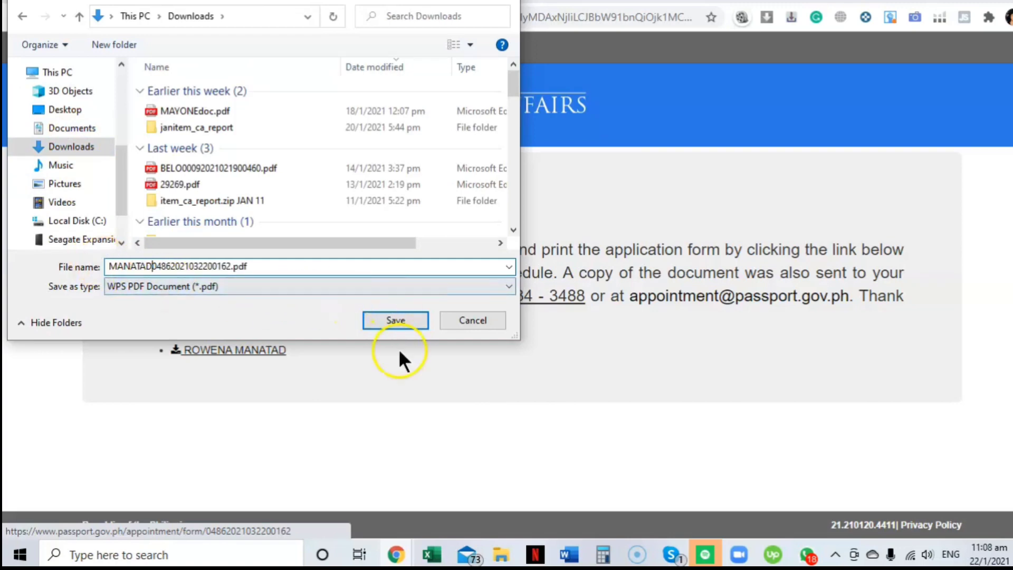
{"action": "left_click", "coordinate": [131, 517]}
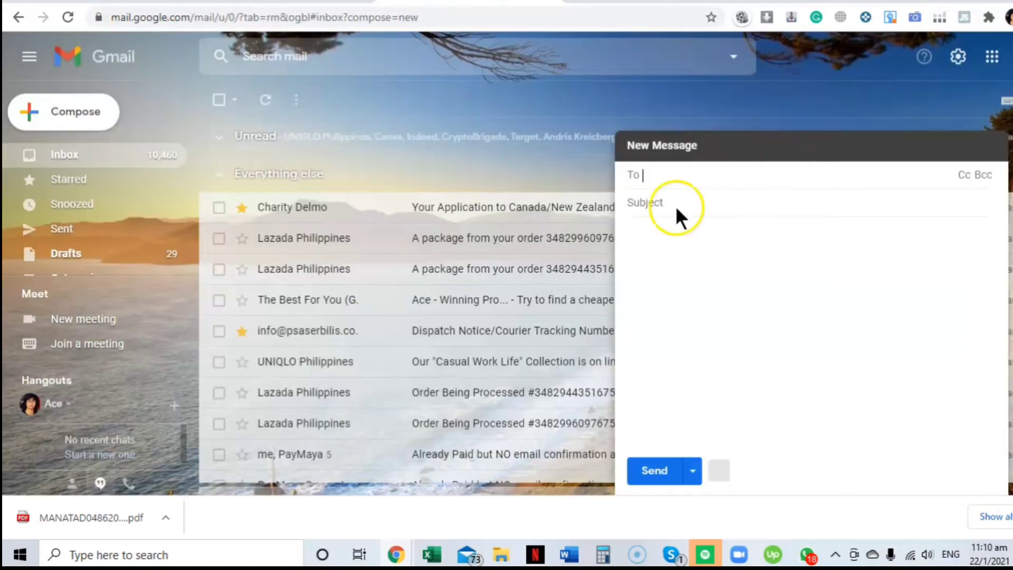
Step: Address the draft to the applicant and fill in the subject DFA APPOINTMENT
{"action": "key", "text": "ctrl+v"}
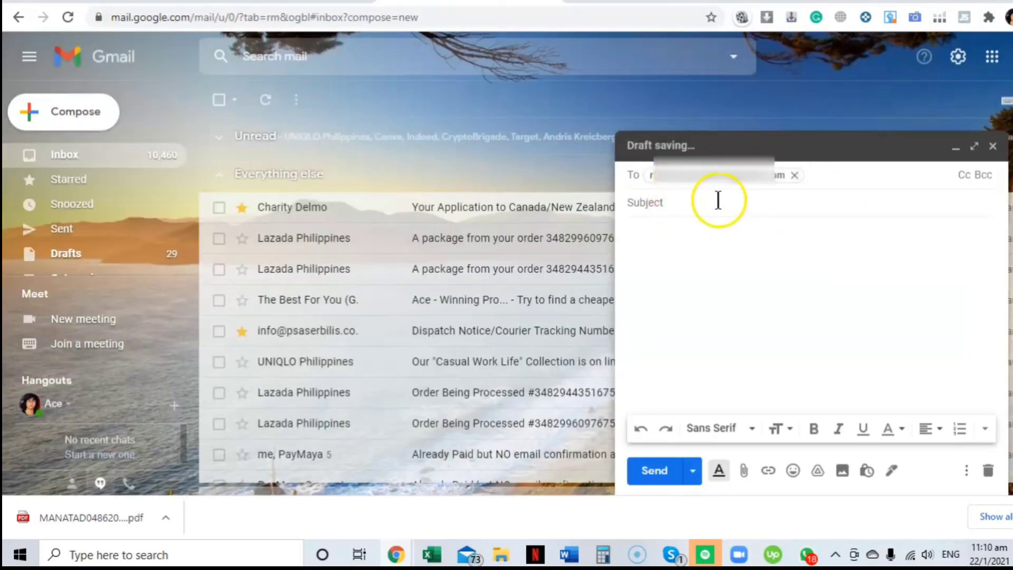
{"action": "left_click", "coordinate": [719, 202]}
{"action": "type", "text": "DFA APPOINTMENT"}
{"action": "key", "text": "Tab"}
{"action": "left_click", "coordinate": [743, 471]}
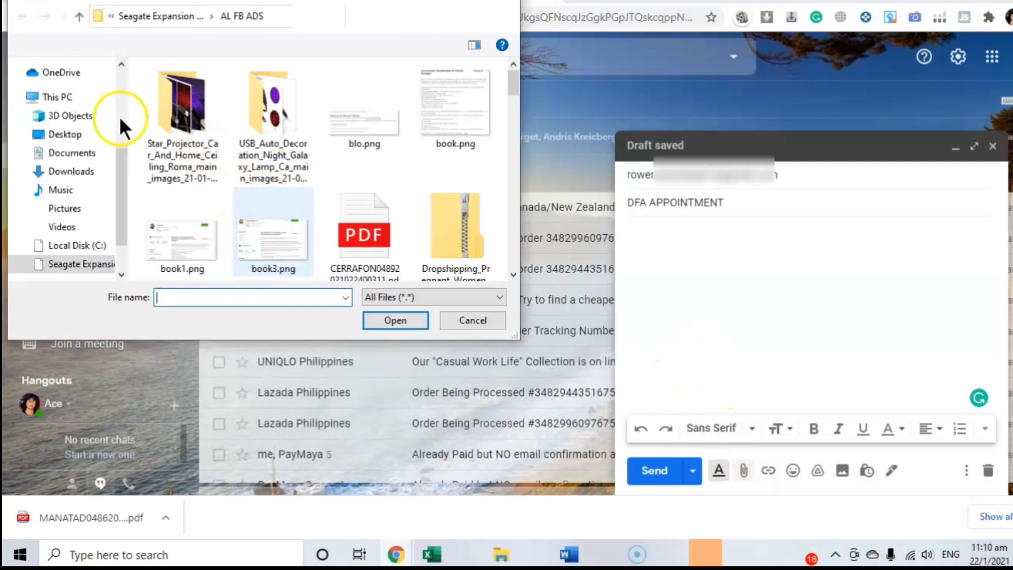
Step: Attach the downloaded application form PDF from Downloads and send the email
{"action": "left_click", "coordinate": [100, 169]}
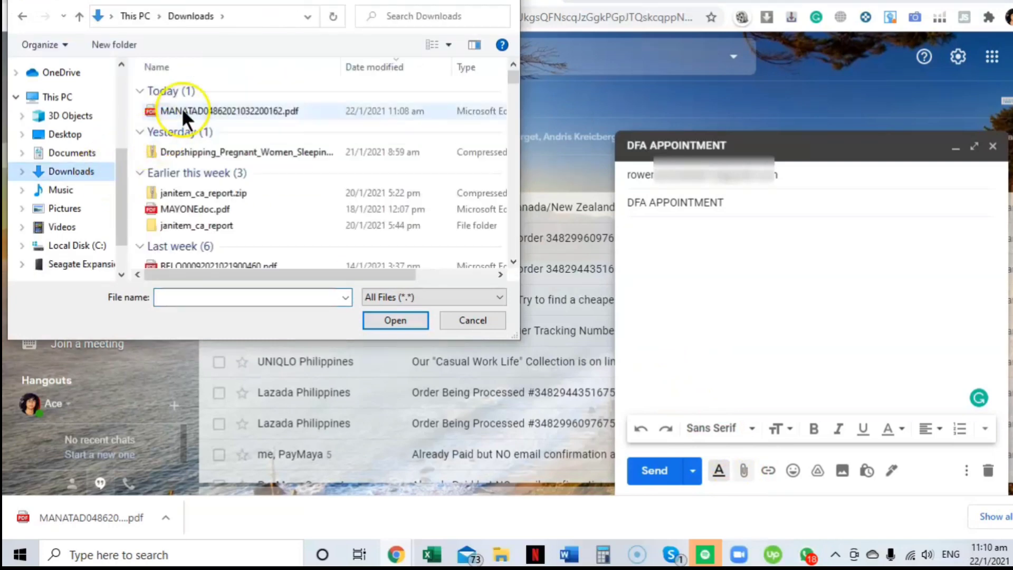
{"action": "left_click", "coordinate": [182, 110]}
{"action": "left_click", "coordinate": [404, 318]}
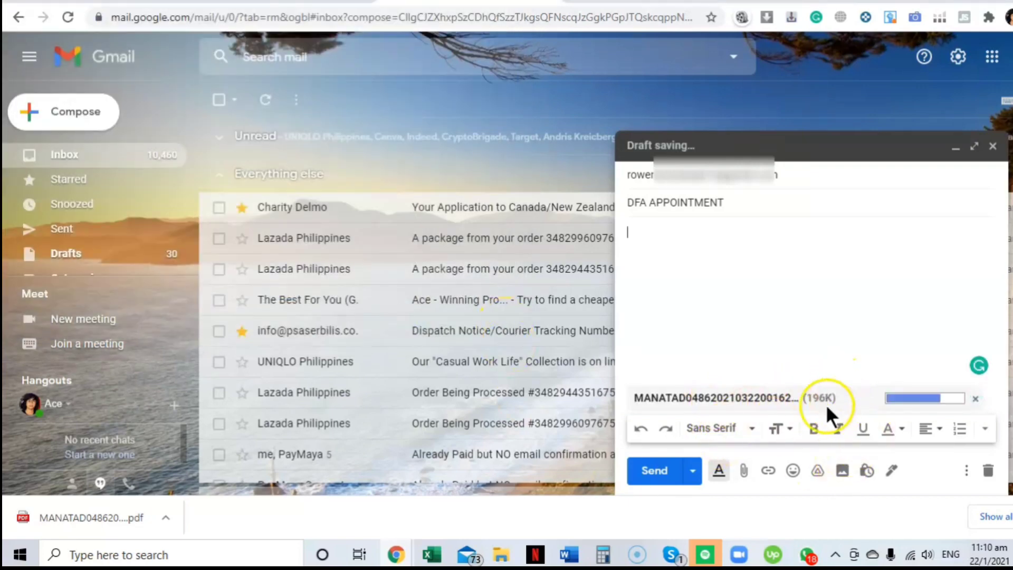
{"action": "left_click", "coordinate": [665, 469]}
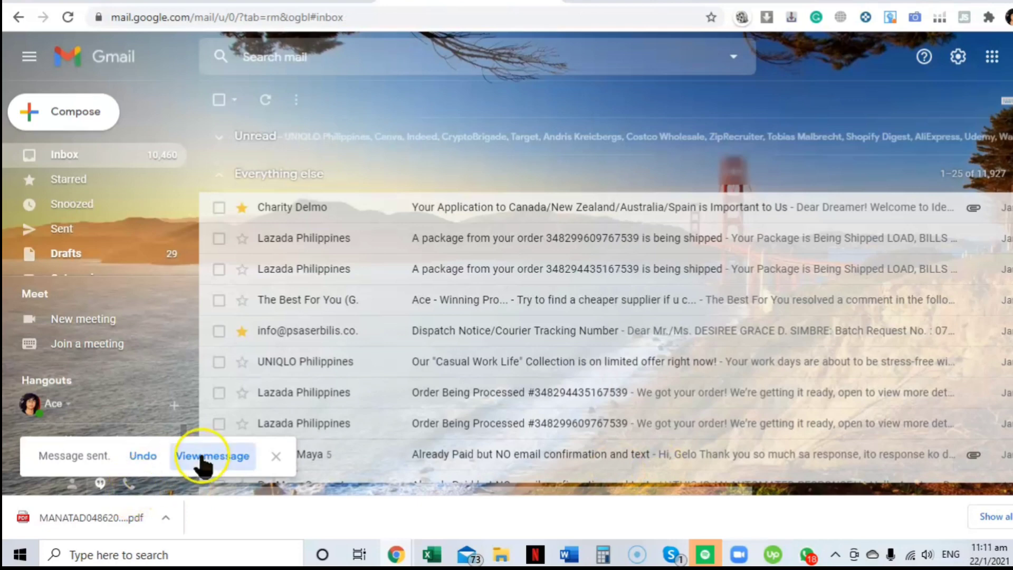
Step: View the sent DFA APPOINTMENT message and preview its attached PDF before closing the preview
{"action": "left_click", "coordinate": [220, 457]}
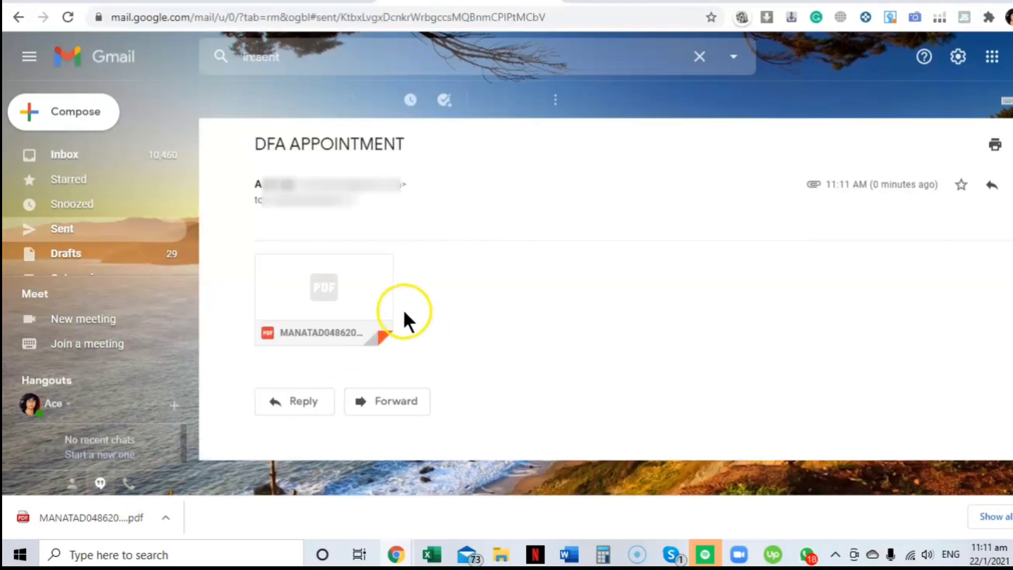
{"action": "mouse_move", "coordinate": [328, 316]}
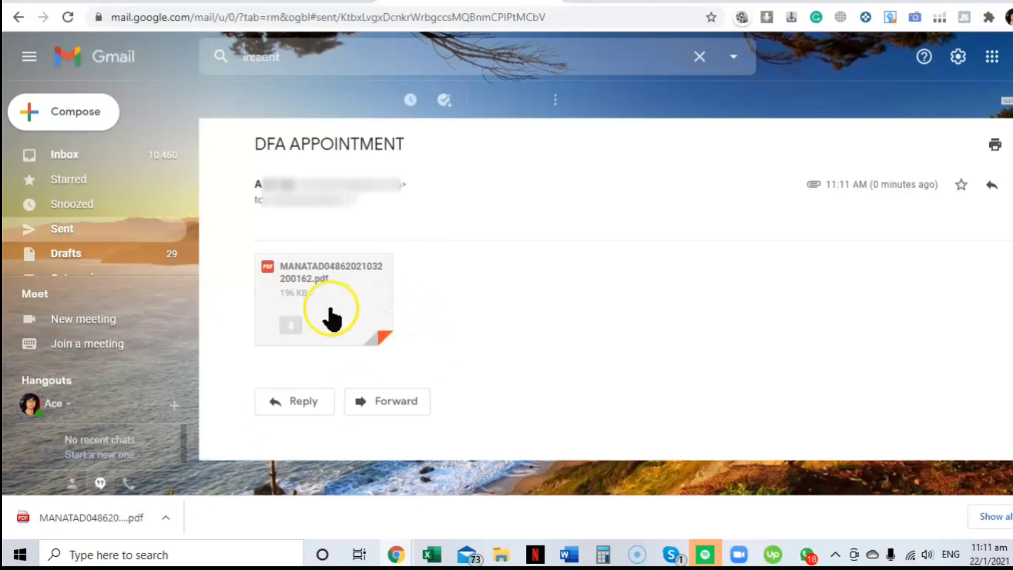
{"action": "left_click", "coordinate": [370, 264]}
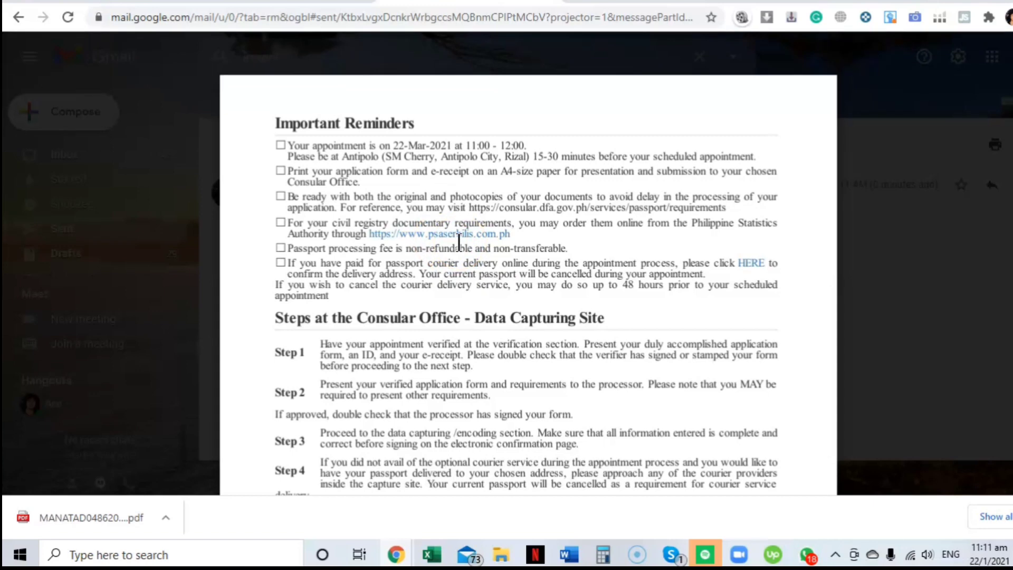
{"action": "key", "text": "ctrl+Tab"}
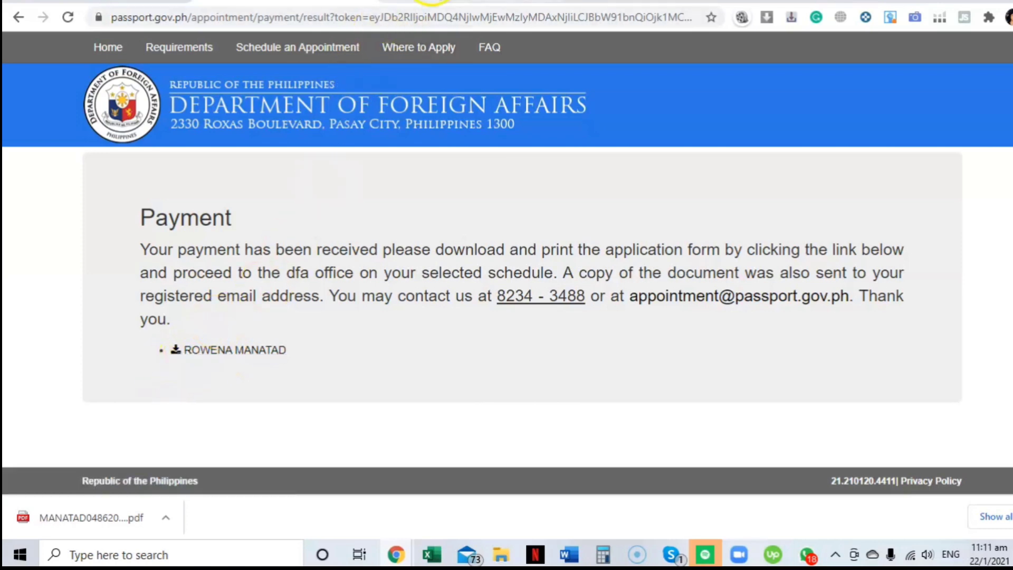
{"action": "left_click", "coordinate": [431, 2]}
{"action": "key", "text": "Escape"}
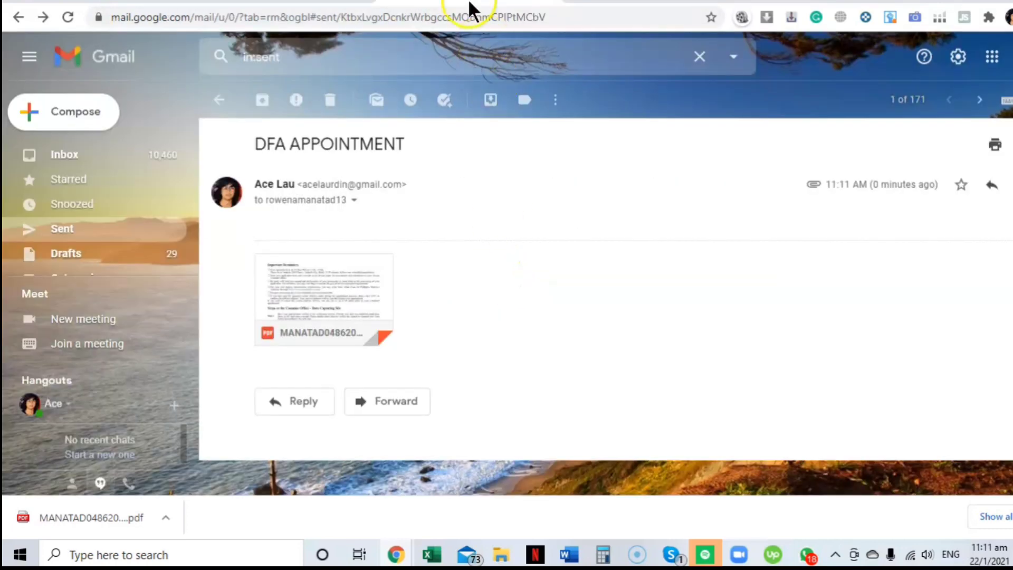
{"action": "left_click", "coordinate": [369, 280]}
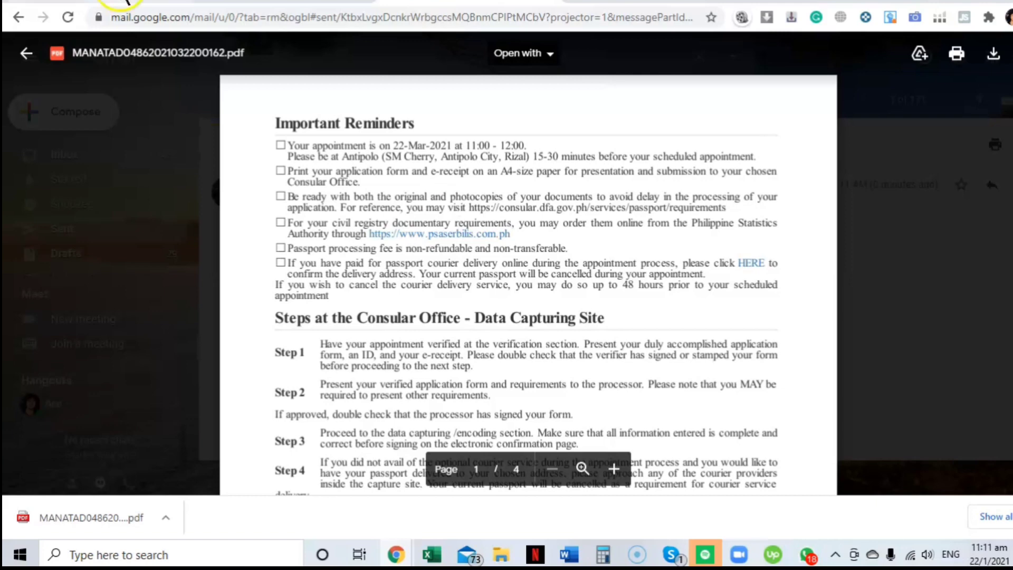
{"action": "left_click", "coordinate": [283, 147]}
{"action": "left_click_drag", "start_coordinate": [282, 147], "coordinate": [634, 307]}
{"action": "left_click", "coordinate": [632, 297]}
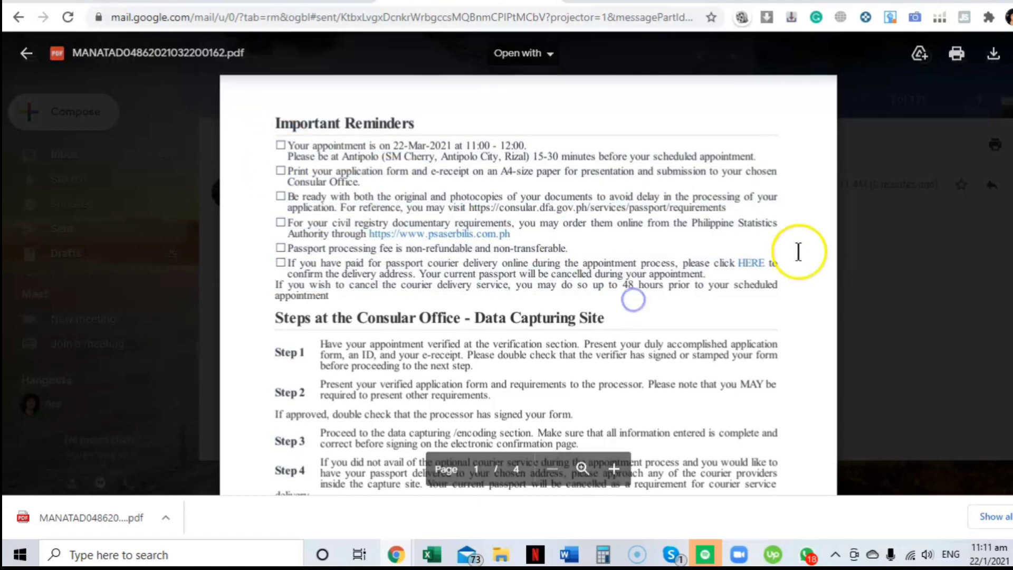
{"action": "scroll", "coordinate": [483, 478], "scroll_direction": "down", "scroll_amount": 15}
{"action": "left_click", "coordinate": [483, 477]}
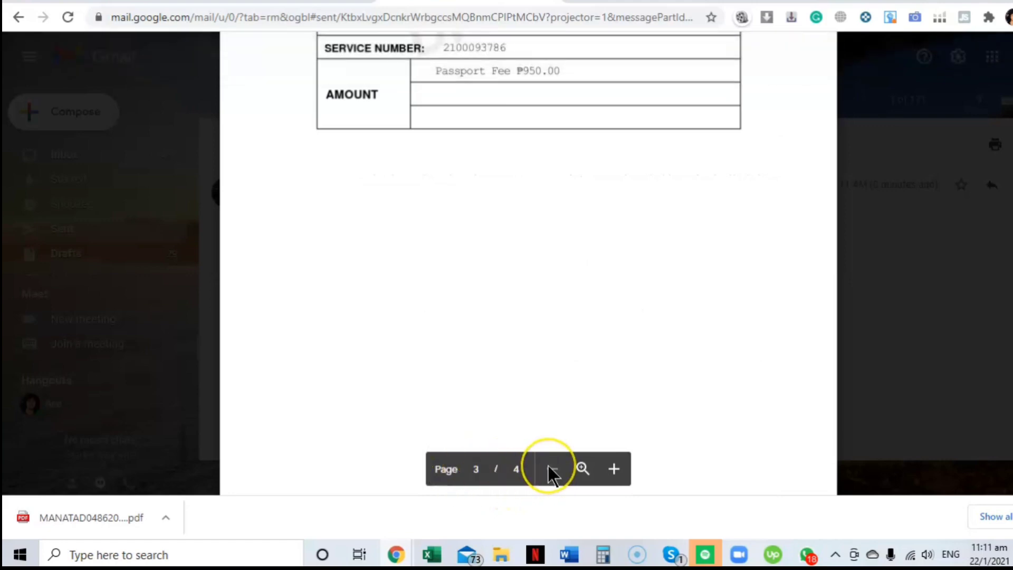
{"action": "scroll", "coordinate": [647, 233], "scroll_direction": "down", "scroll_amount": 8}
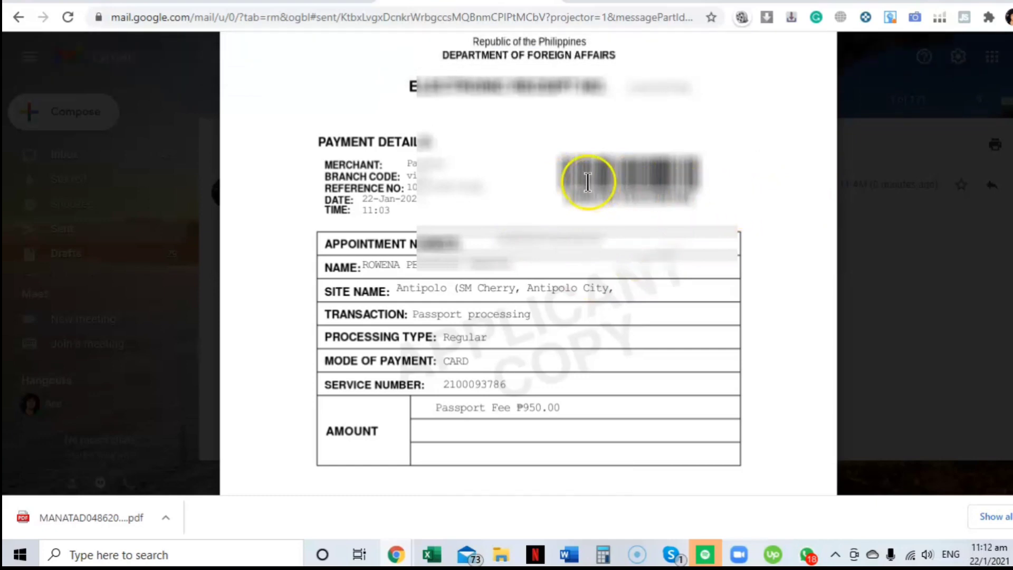
{"action": "left_click", "coordinate": [311, 2]}
{"action": "left_click", "coordinate": [427, 4]}
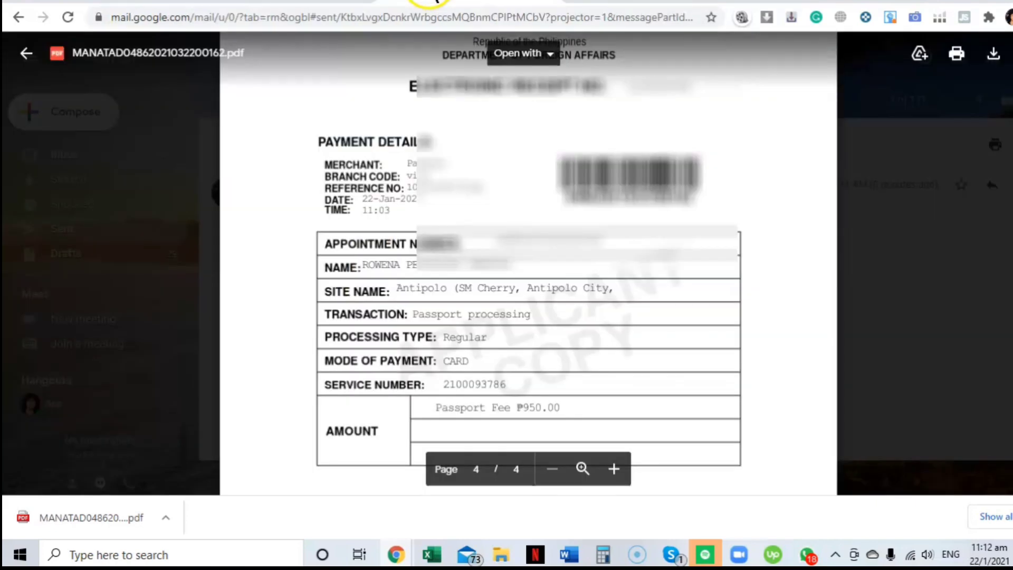
{"action": "left_click", "coordinate": [892, 179]}
{"action": "mouse_move", "coordinate": [378, 302]}
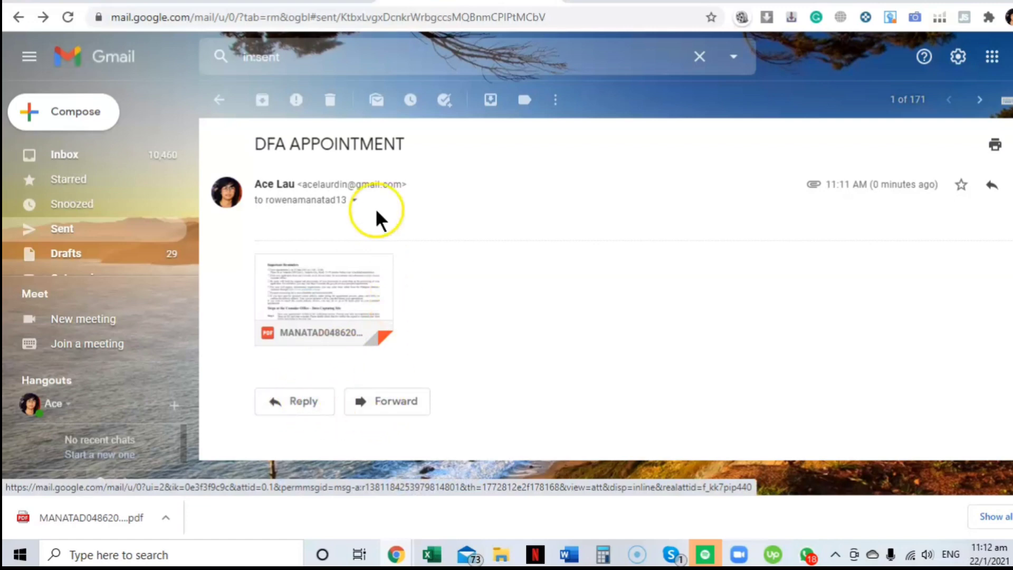
Step: Start a forward of the sent message, erase the typed recipient, and return to the DFA payment page
{"action": "left_click", "coordinate": [398, 409]}
{"action": "left_click", "coordinate": [380, 366]}
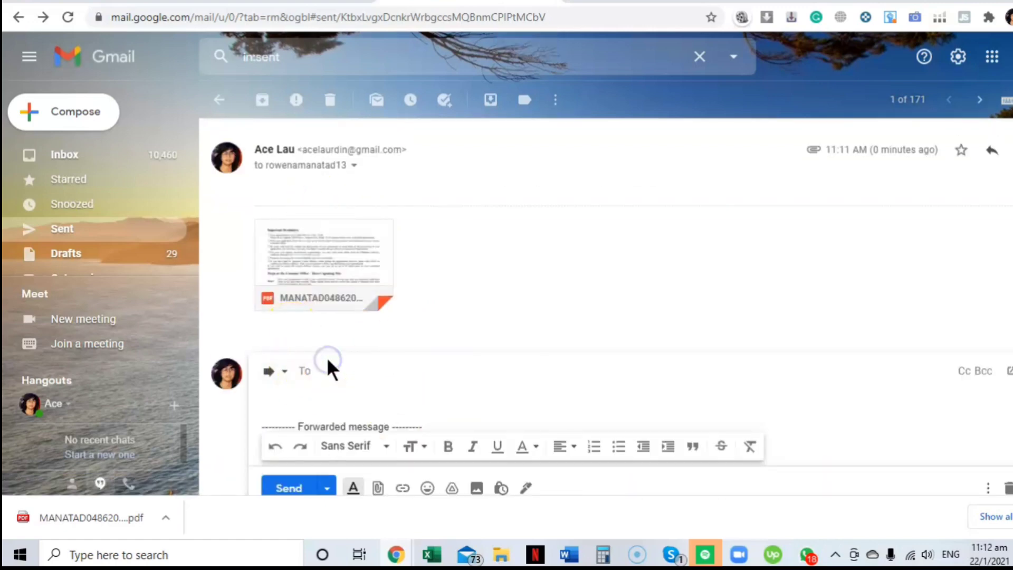
{"action": "type", "text": "AGRHT"}
{"action": "left_click", "coordinate": [358, 374]}
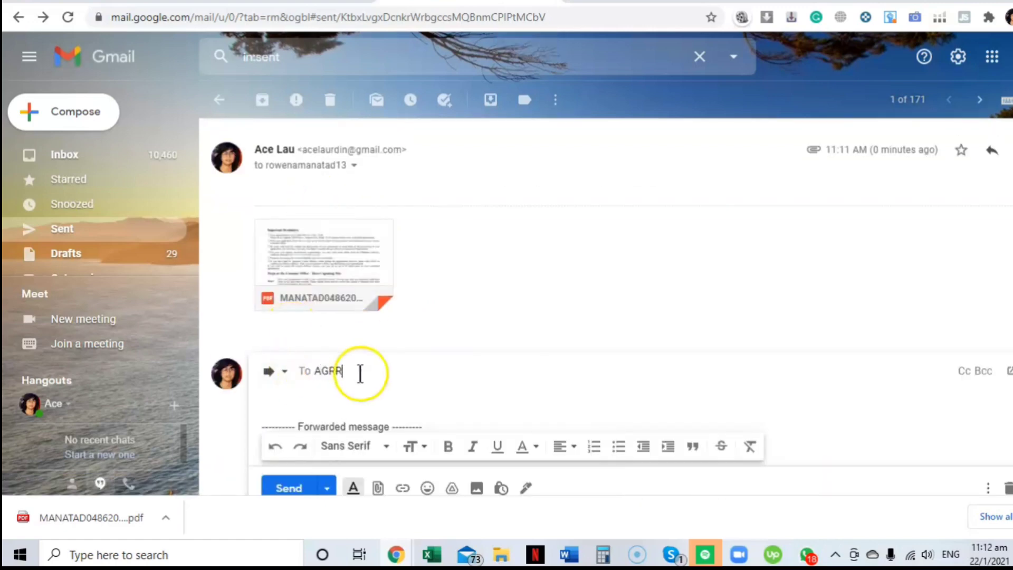
{"action": "key", "text": "BackSpace"}
{"action": "key", "text": "BackSpace"}
{"action": "key", "text": "BackSpace"}
{"action": "key", "text": "BackSpace"}
{"action": "key", "text": "BackSpace"}
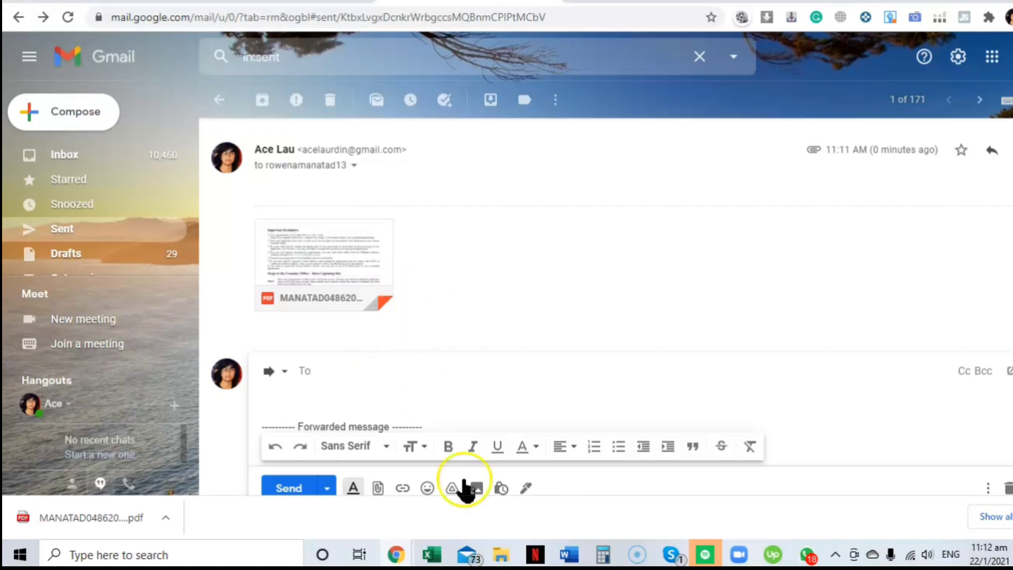
{"action": "left_click", "coordinate": [311, 1]}
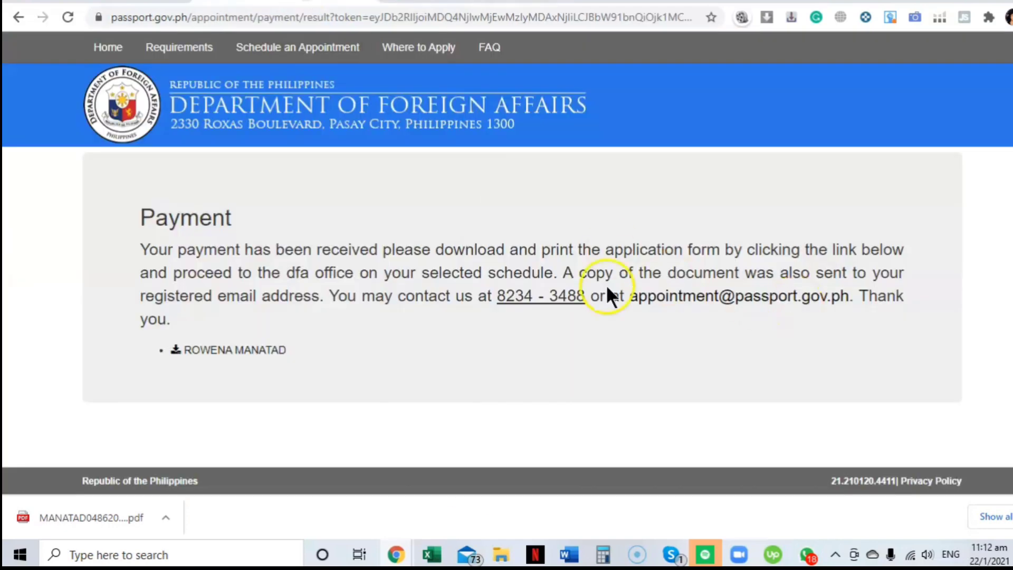